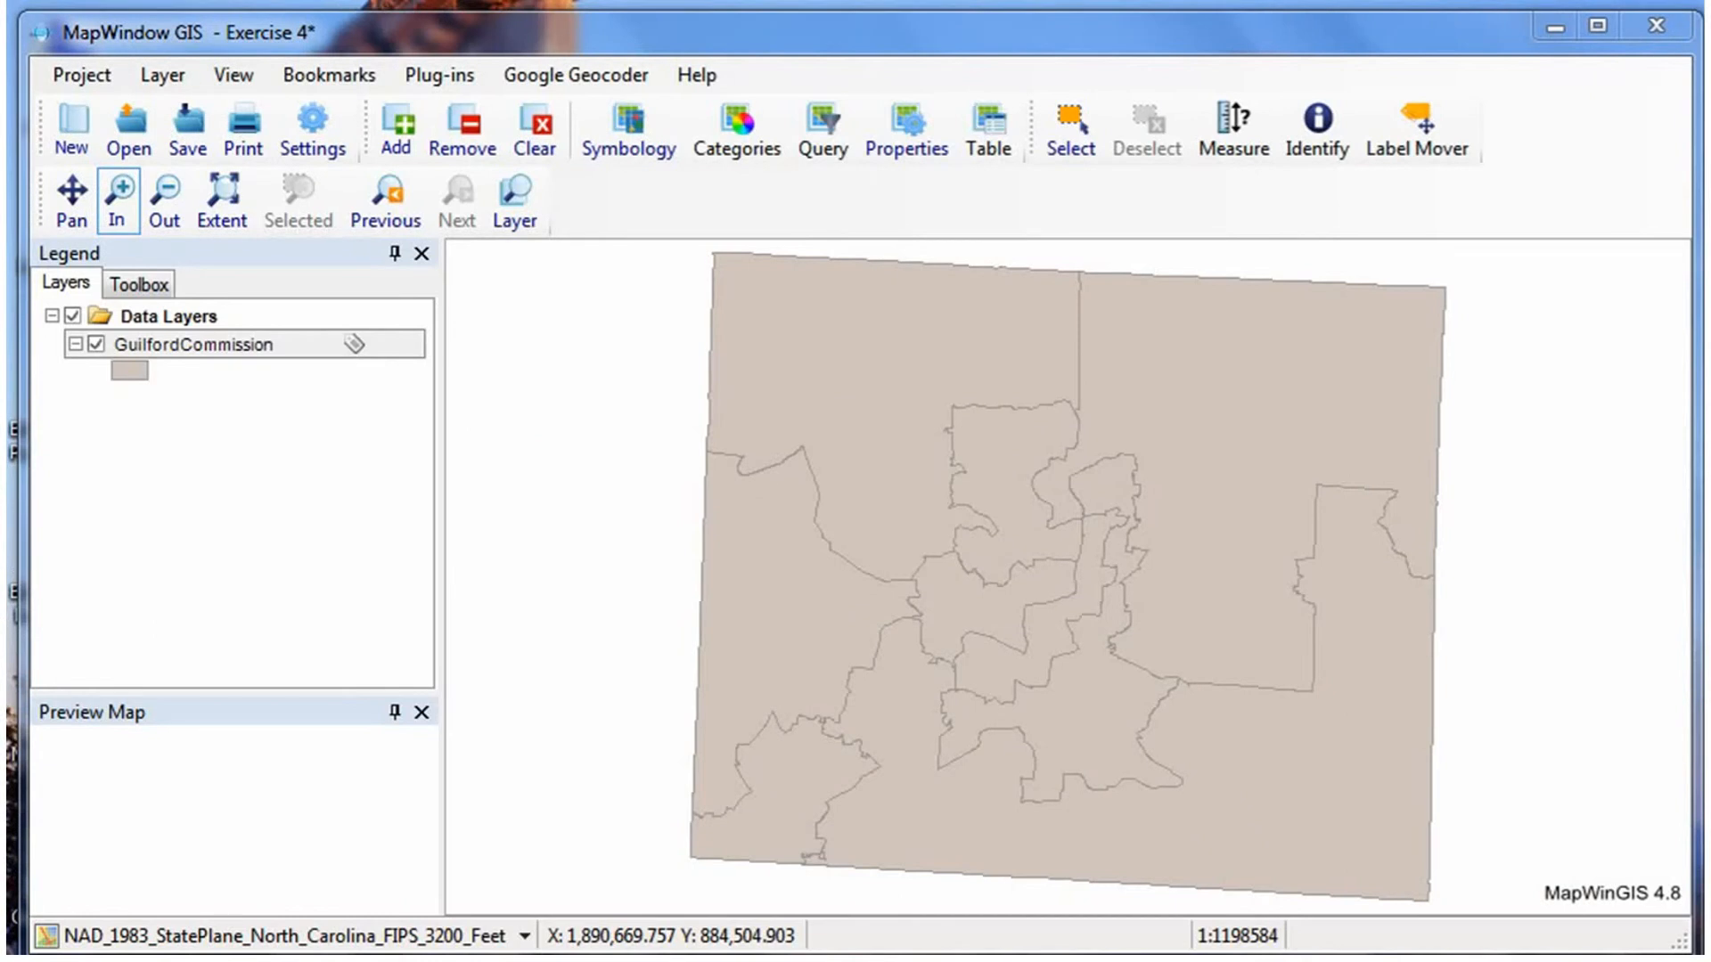
Generate unique-value categories from the GENDER field in the GuilfordCommission layer's properties.
{"action": "left_click", "coordinate": [213, 348]}
{"action": "double_click", "coordinate": [213, 348]}
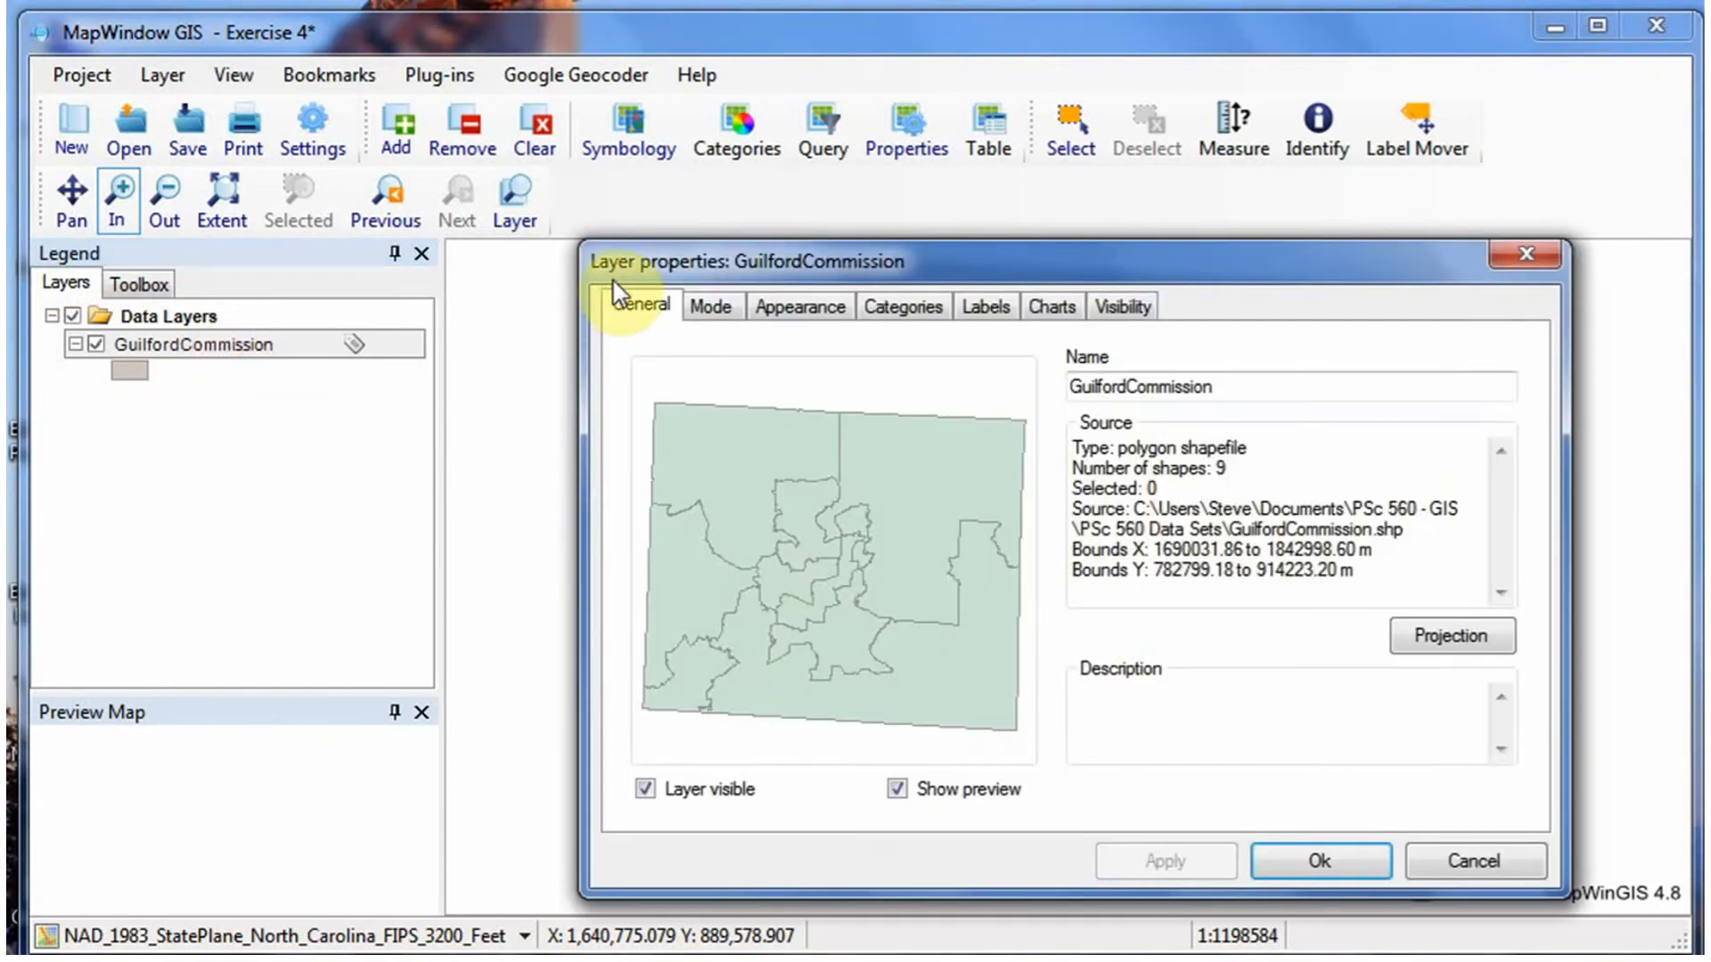
{"action": "left_click_drag", "start_coordinate": [932, 259], "coordinate": [905, 180]}
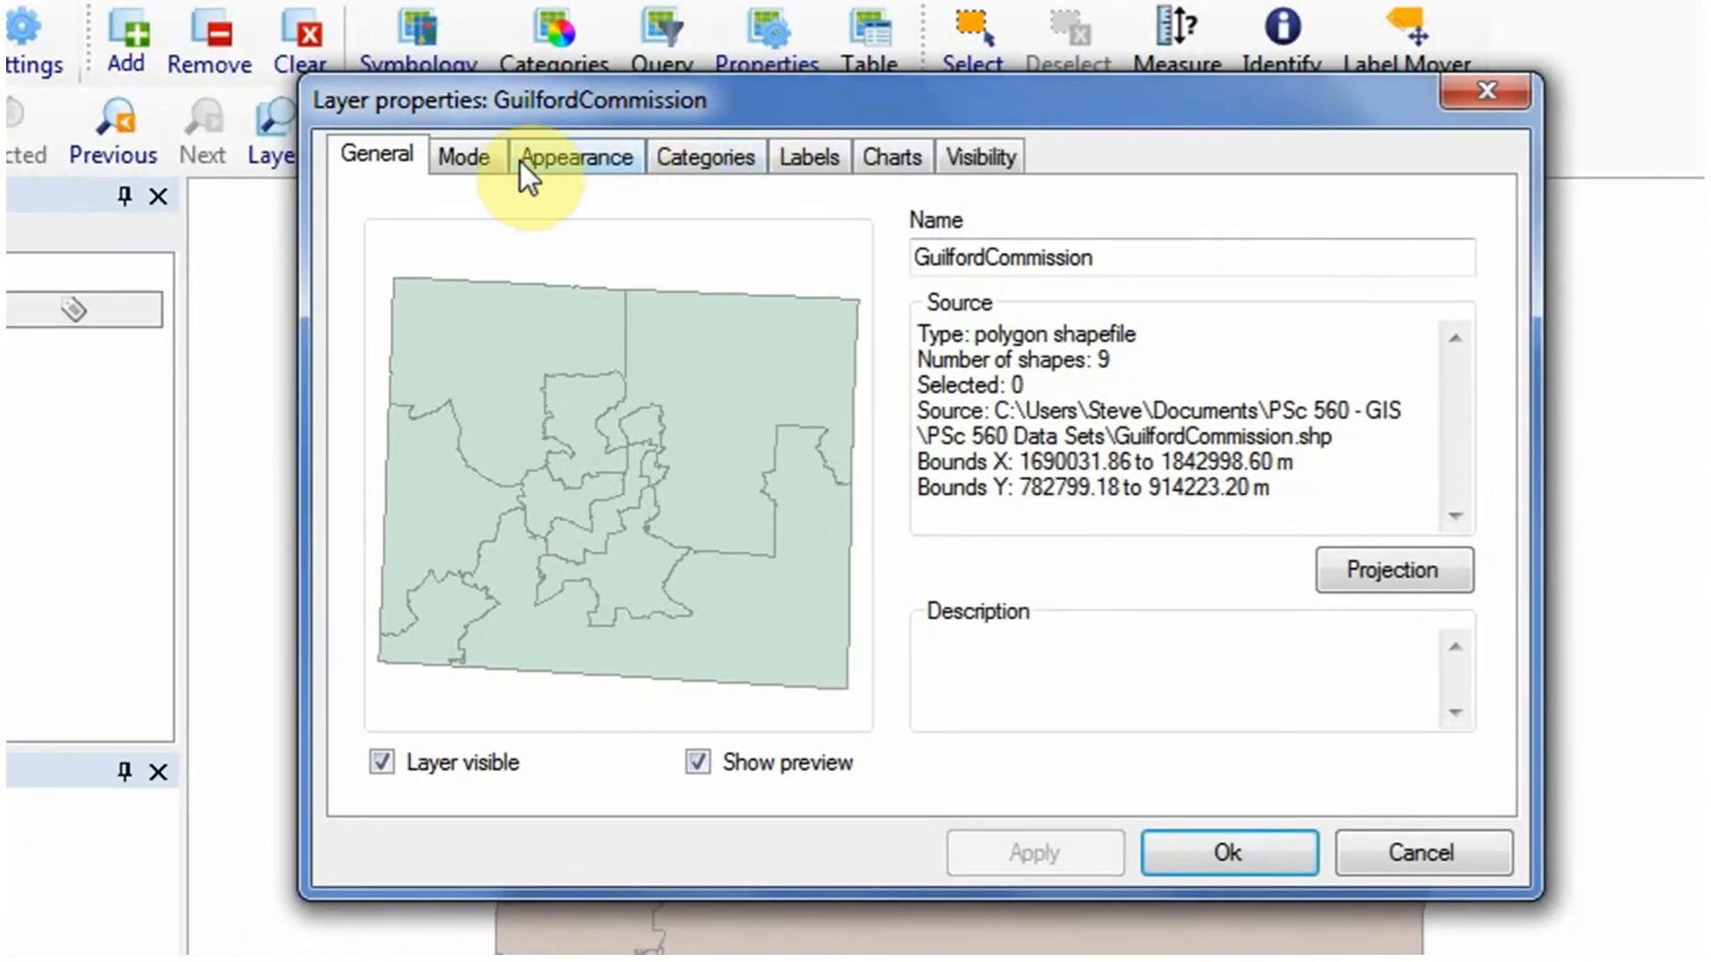
{"action": "left_click", "coordinate": [715, 160]}
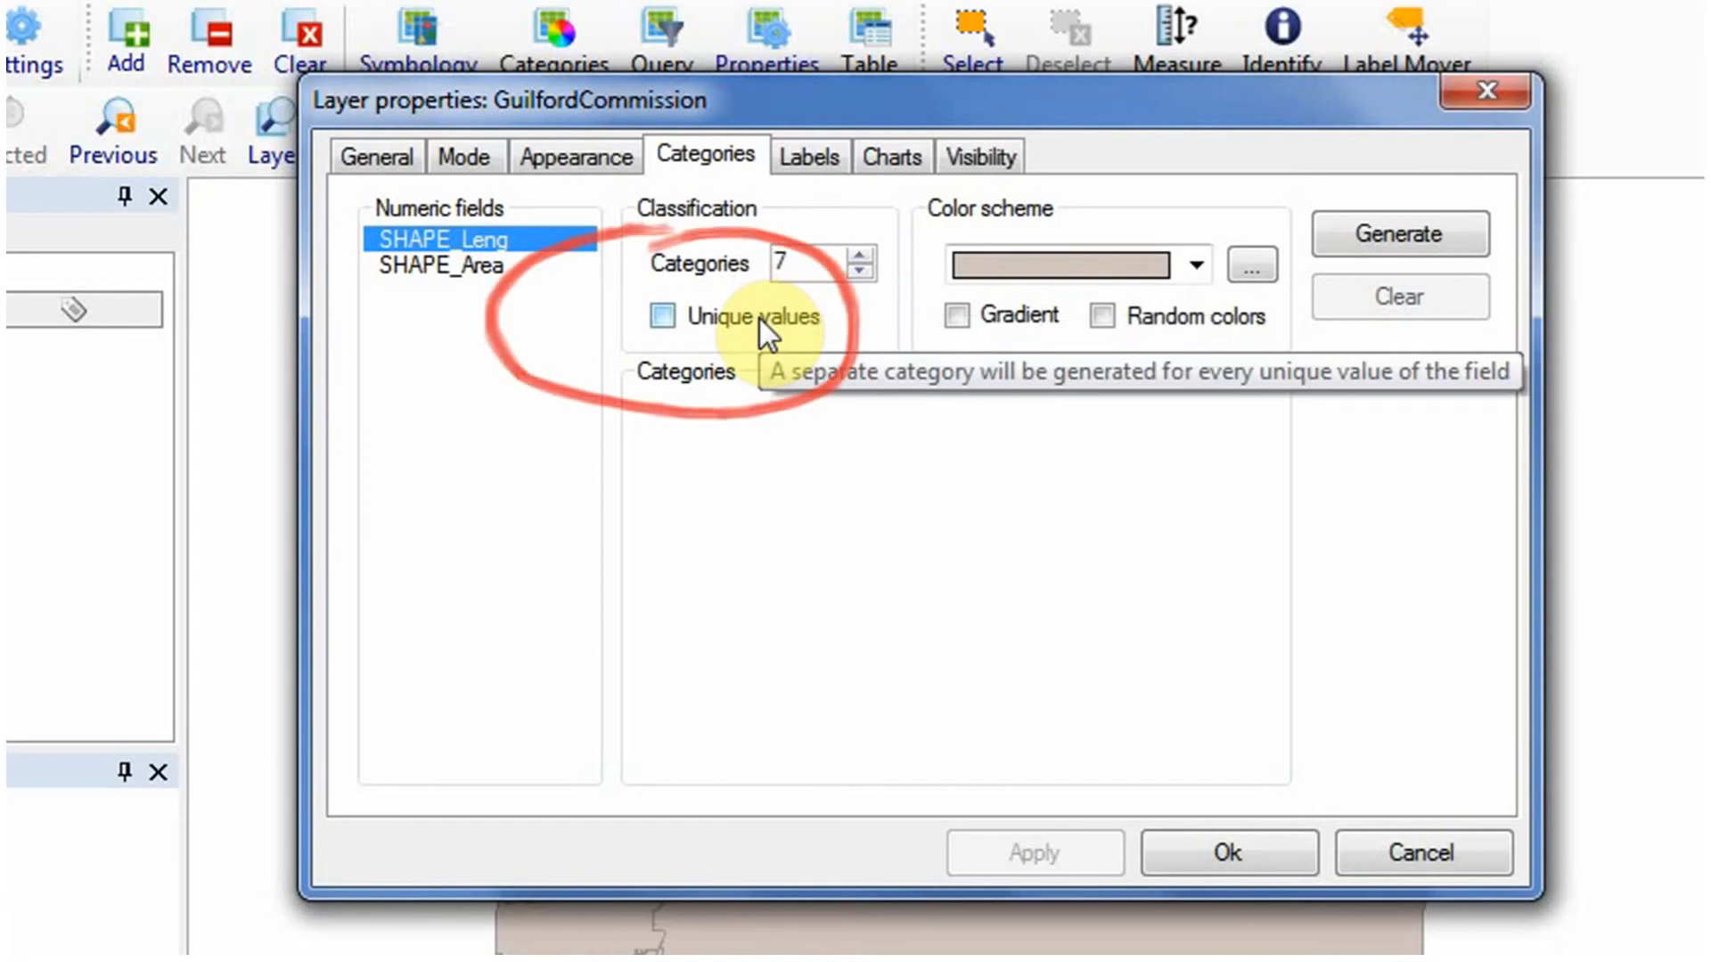
{"action": "left_click", "coordinate": [670, 319]}
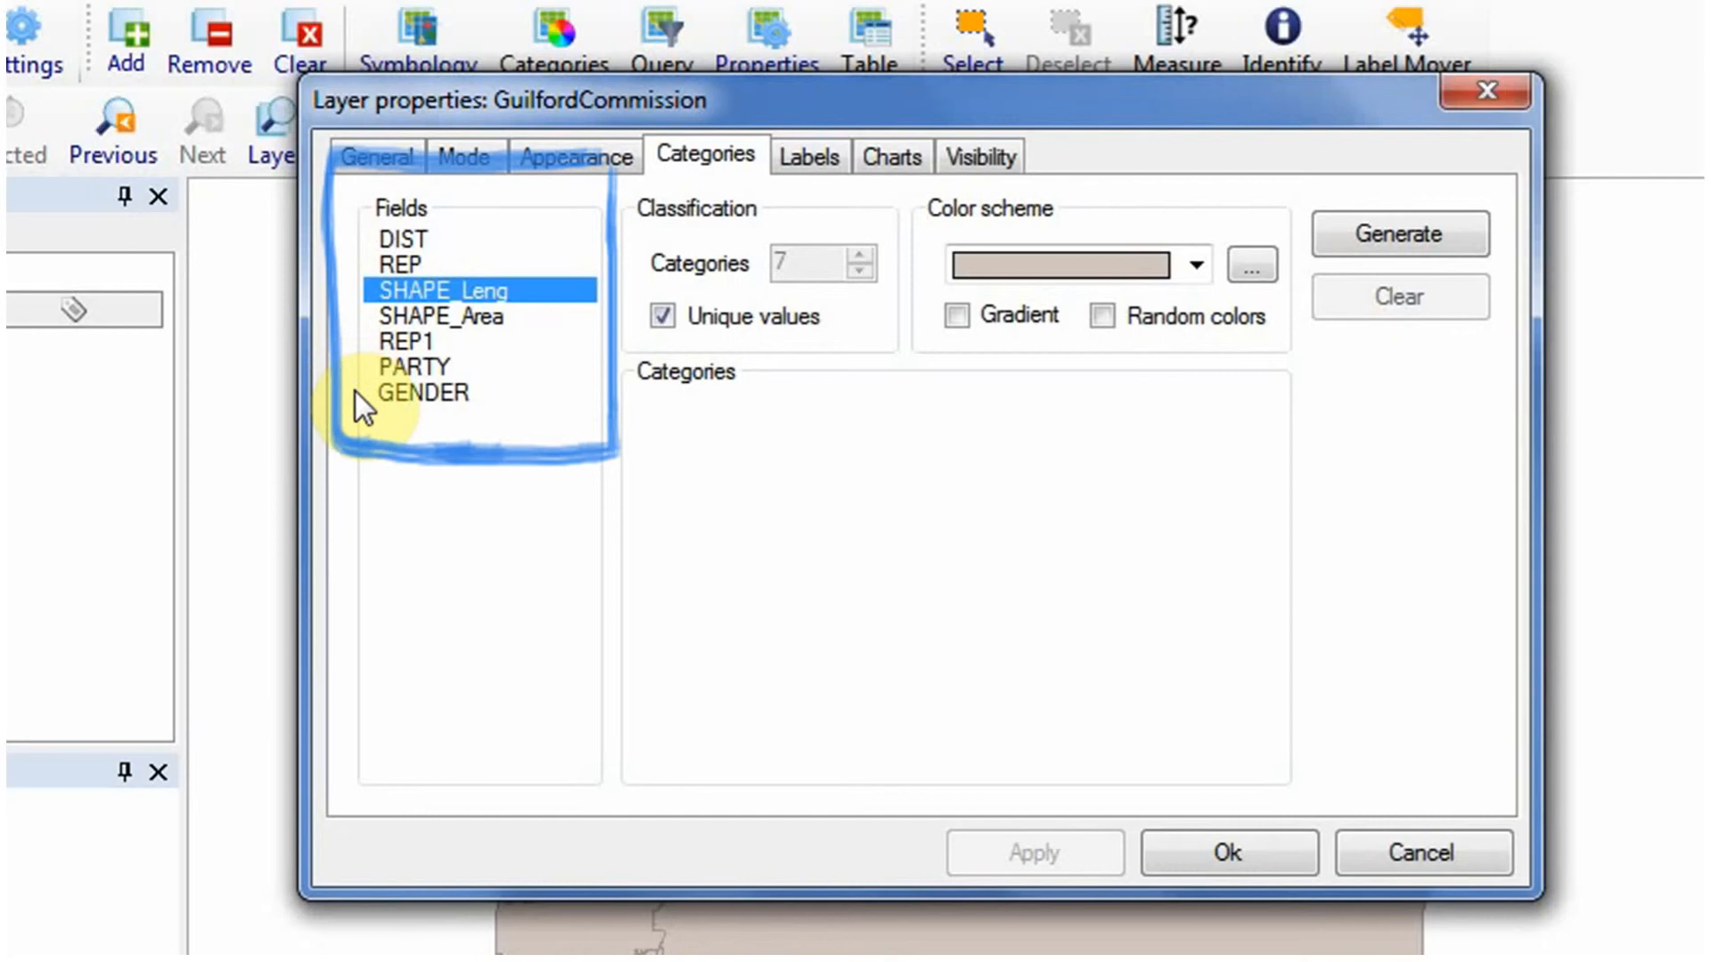
{"action": "left_click", "coordinate": [419, 394]}
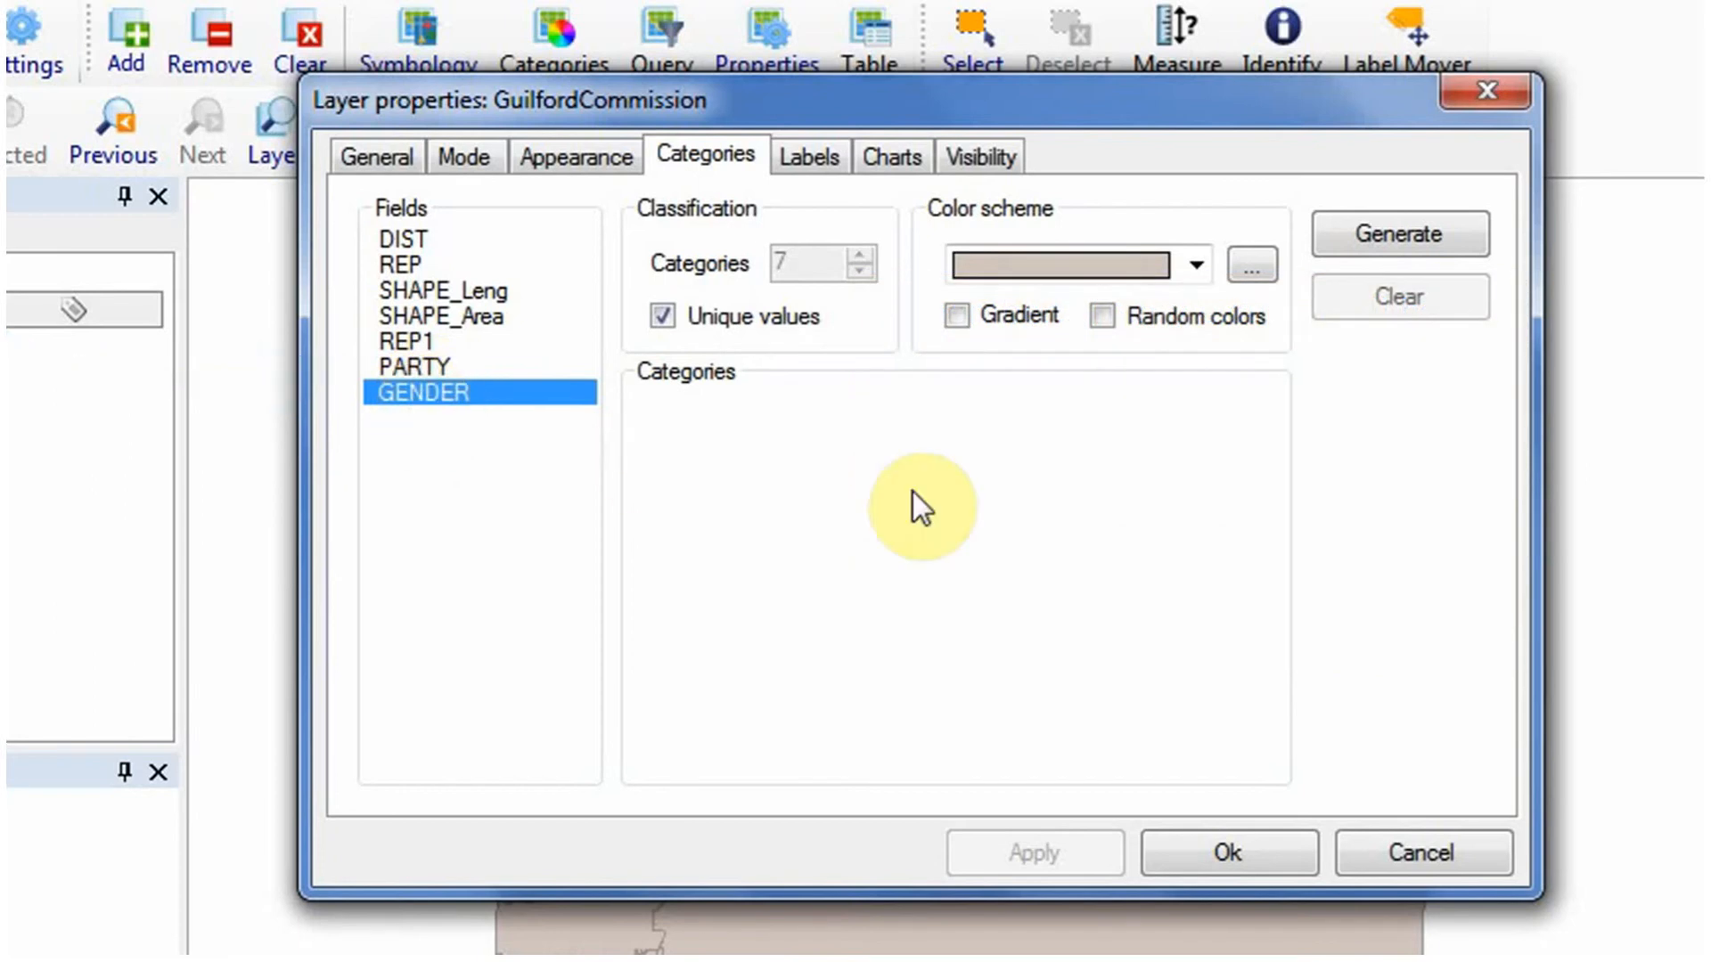
{"action": "left_click", "coordinate": [1421, 235]}
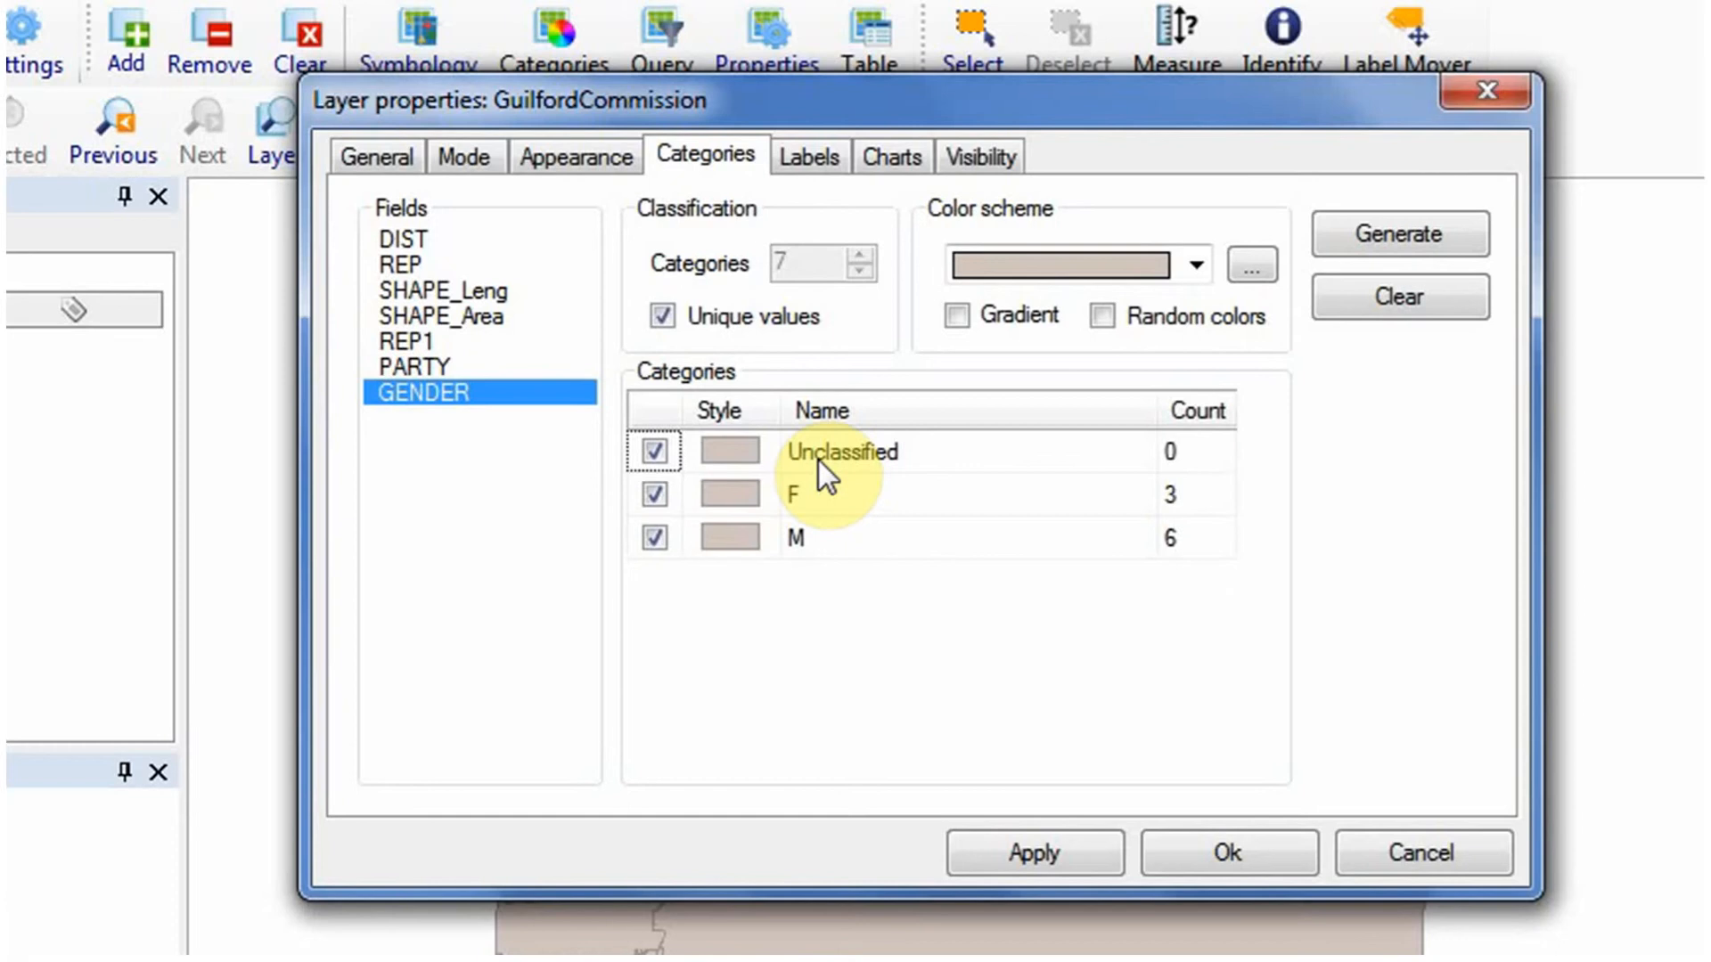
Set the fill color of the F category to a dark purple theme color.
{"action": "left_click", "coordinate": [737, 498]}
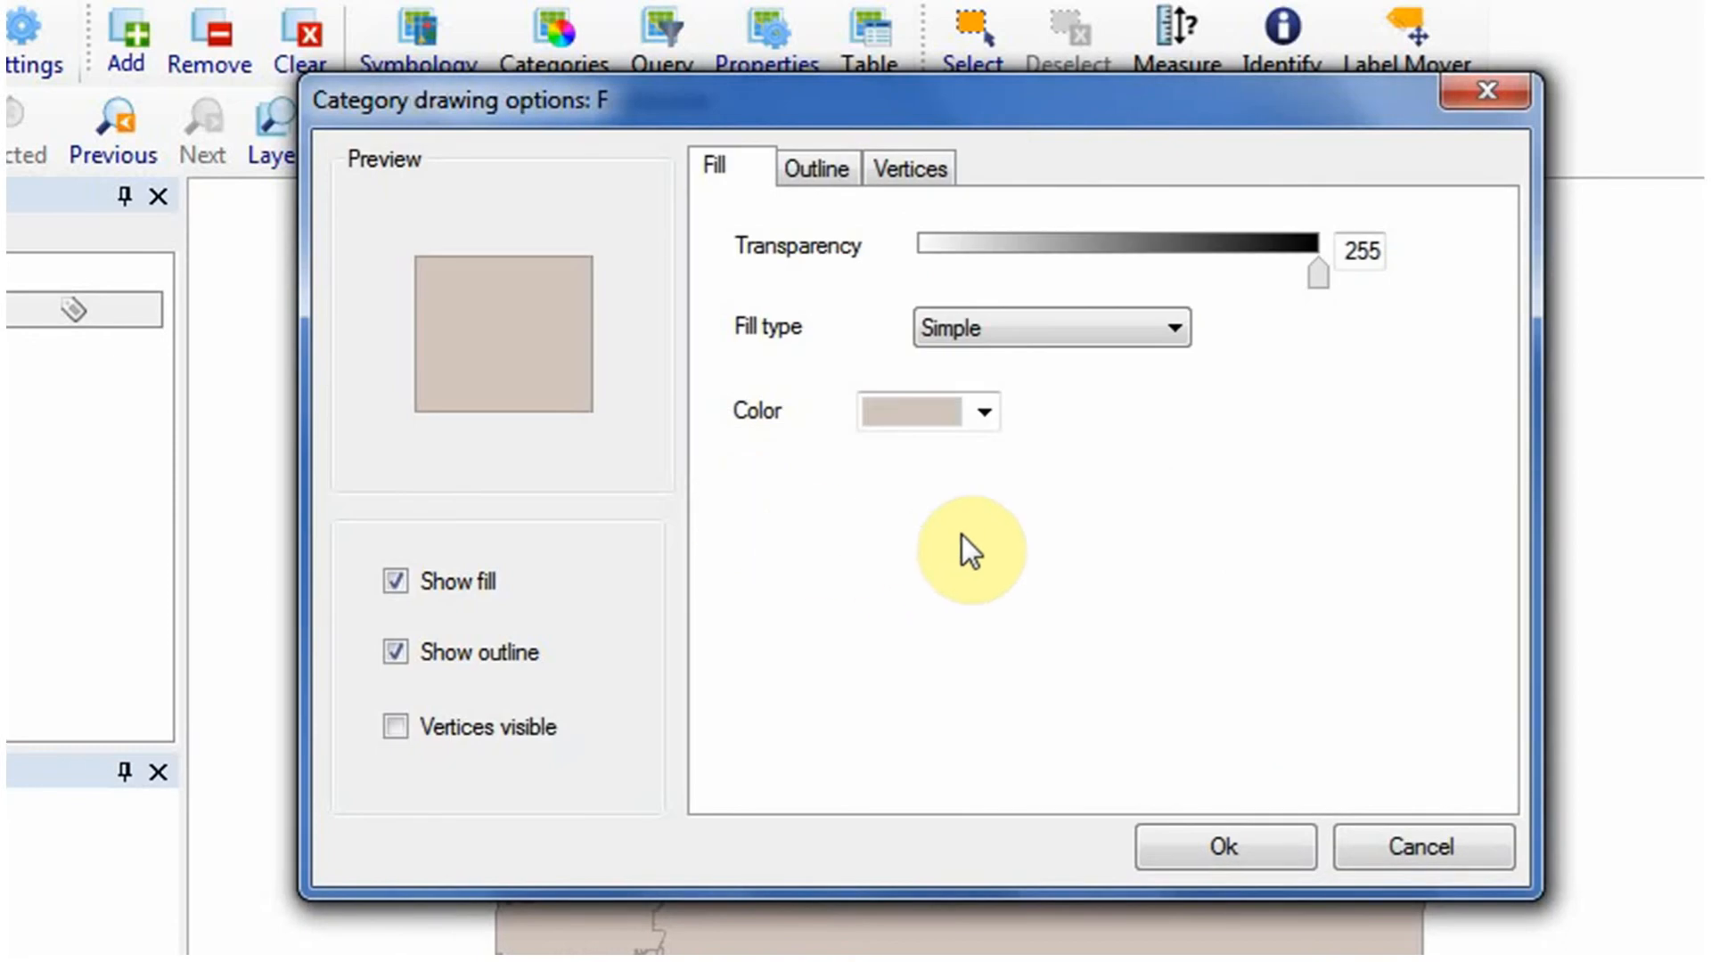
{"action": "left_click", "coordinate": [985, 413]}
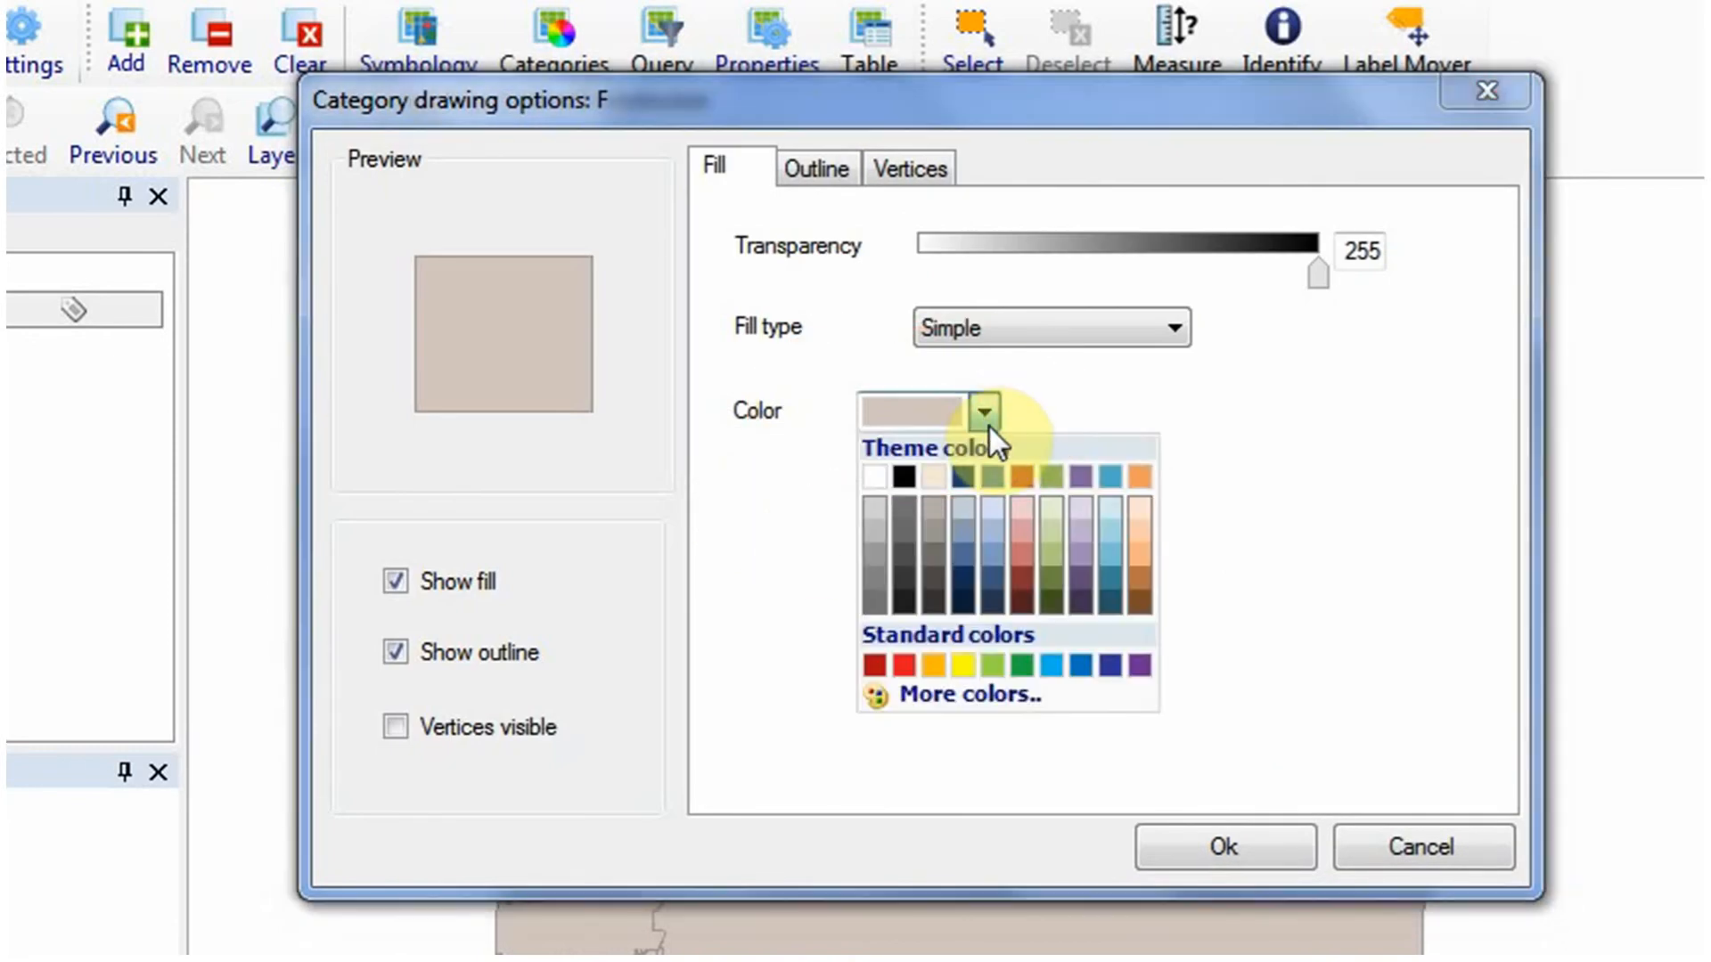
{"action": "left_click", "coordinate": [1079, 579]}
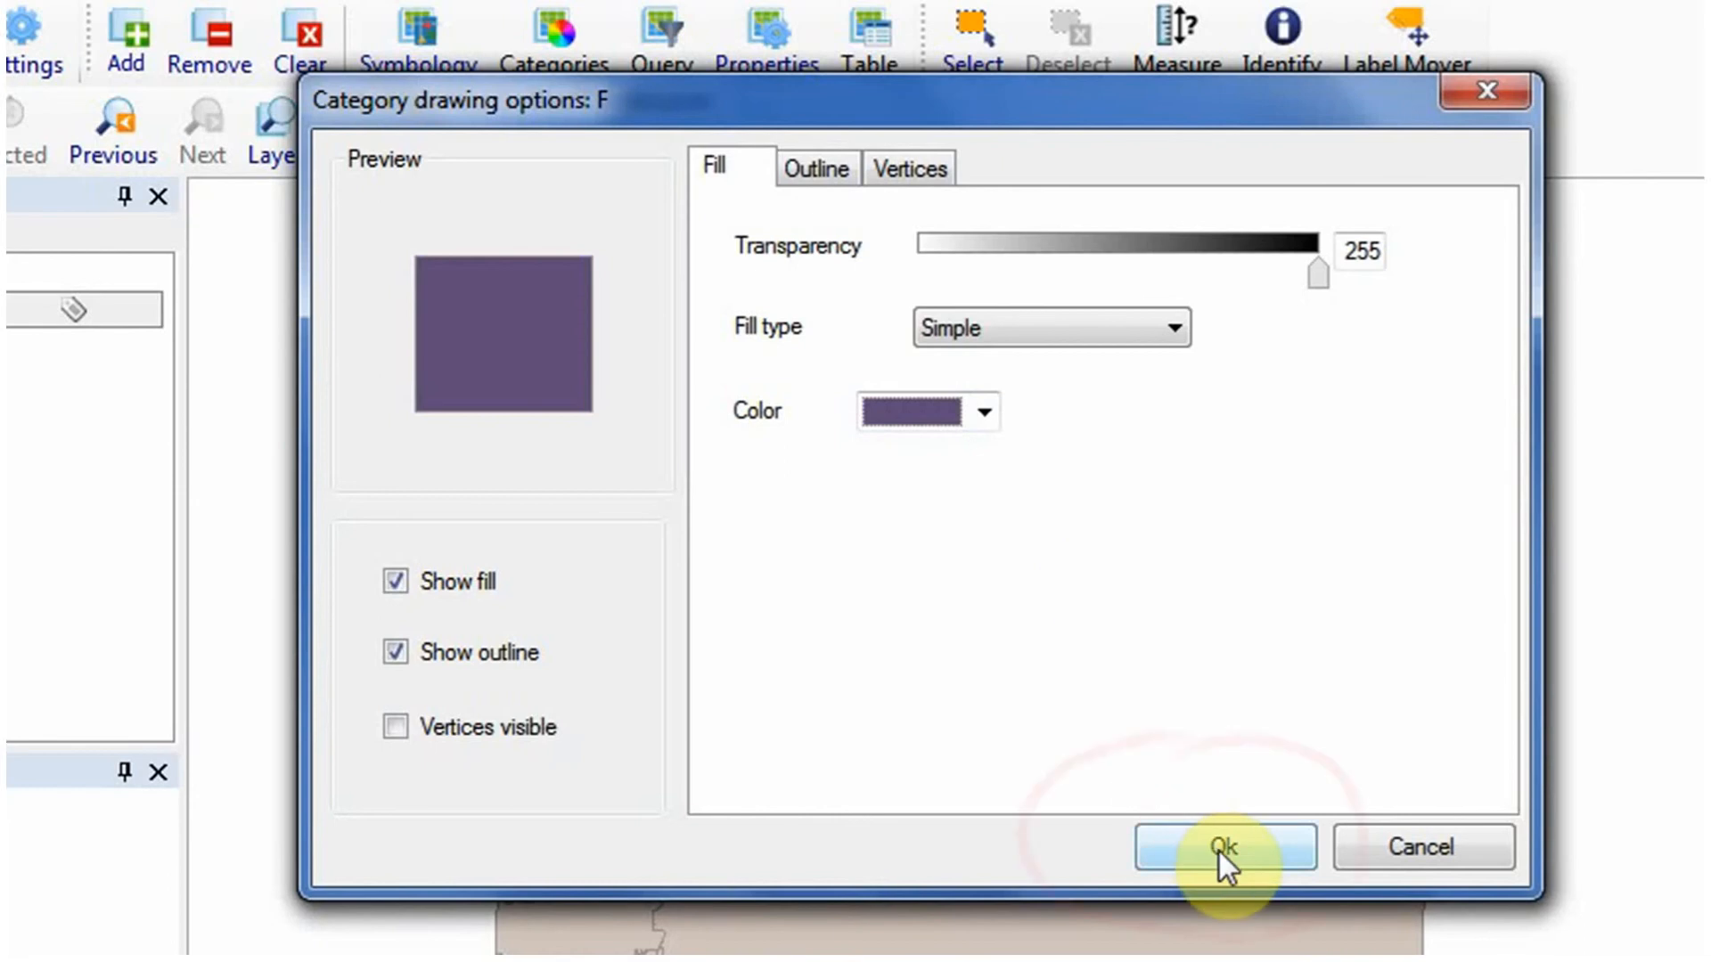
{"action": "left_click", "coordinate": [1220, 845]}
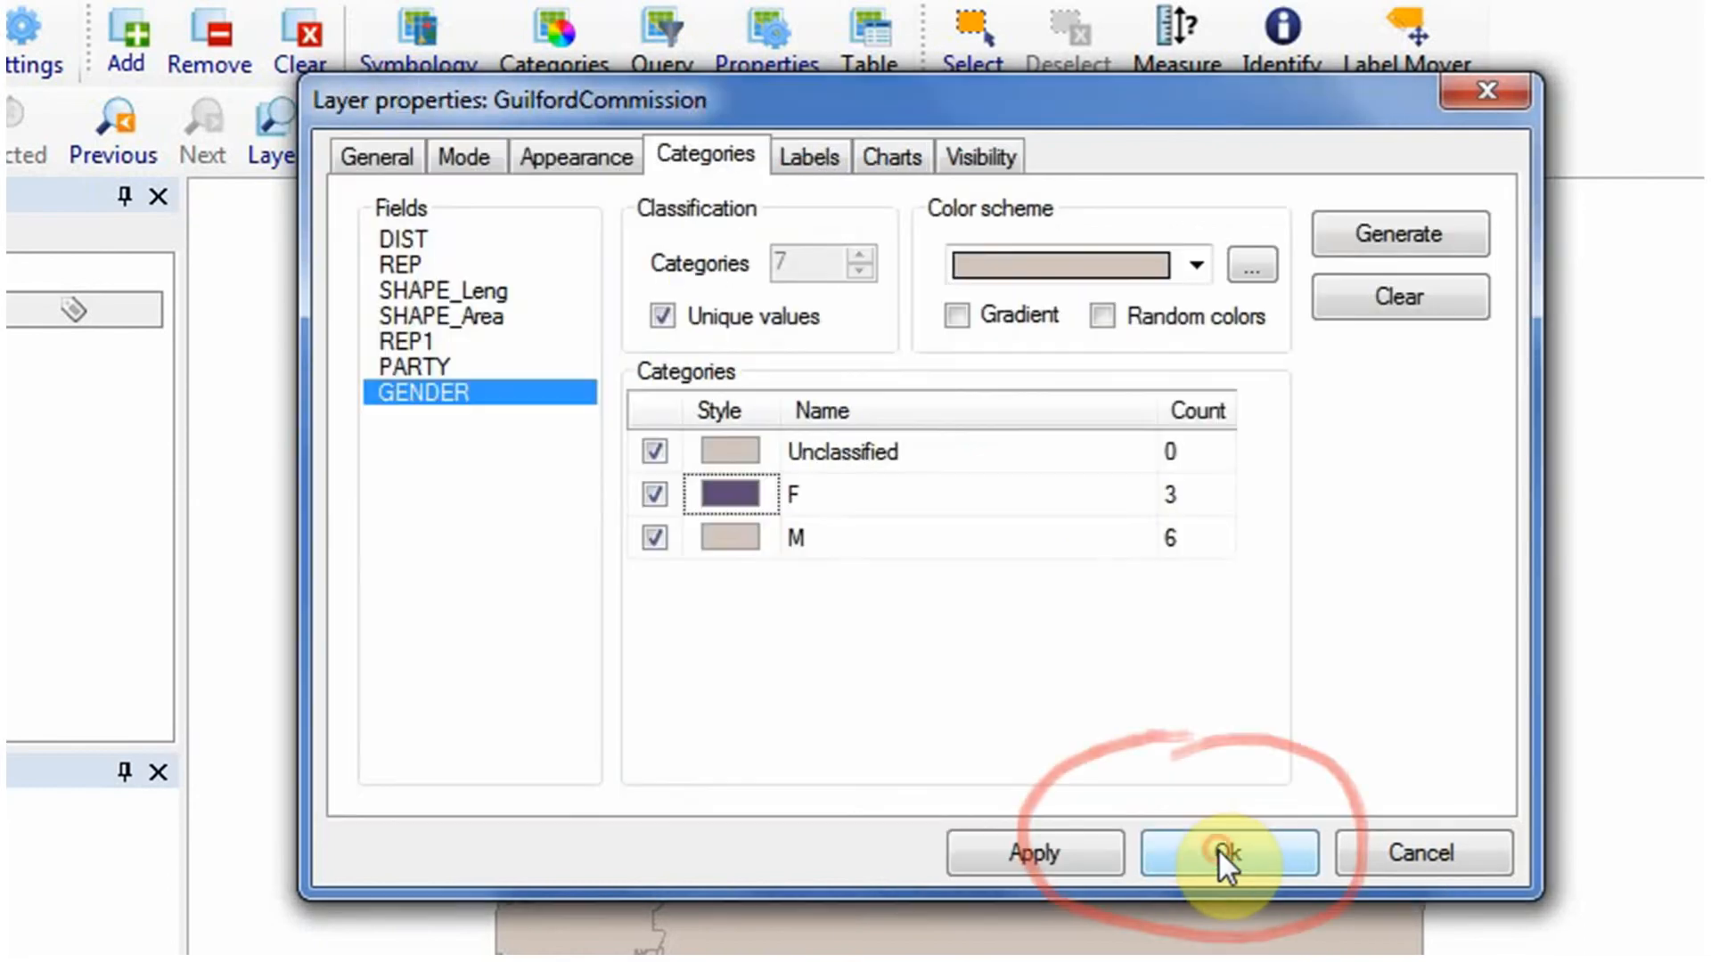
Set the M category's fill to the basic orange color (RGB 255, 128, 0) and apply the categories to the map.
{"action": "left_click", "coordinate": [735, 540]}
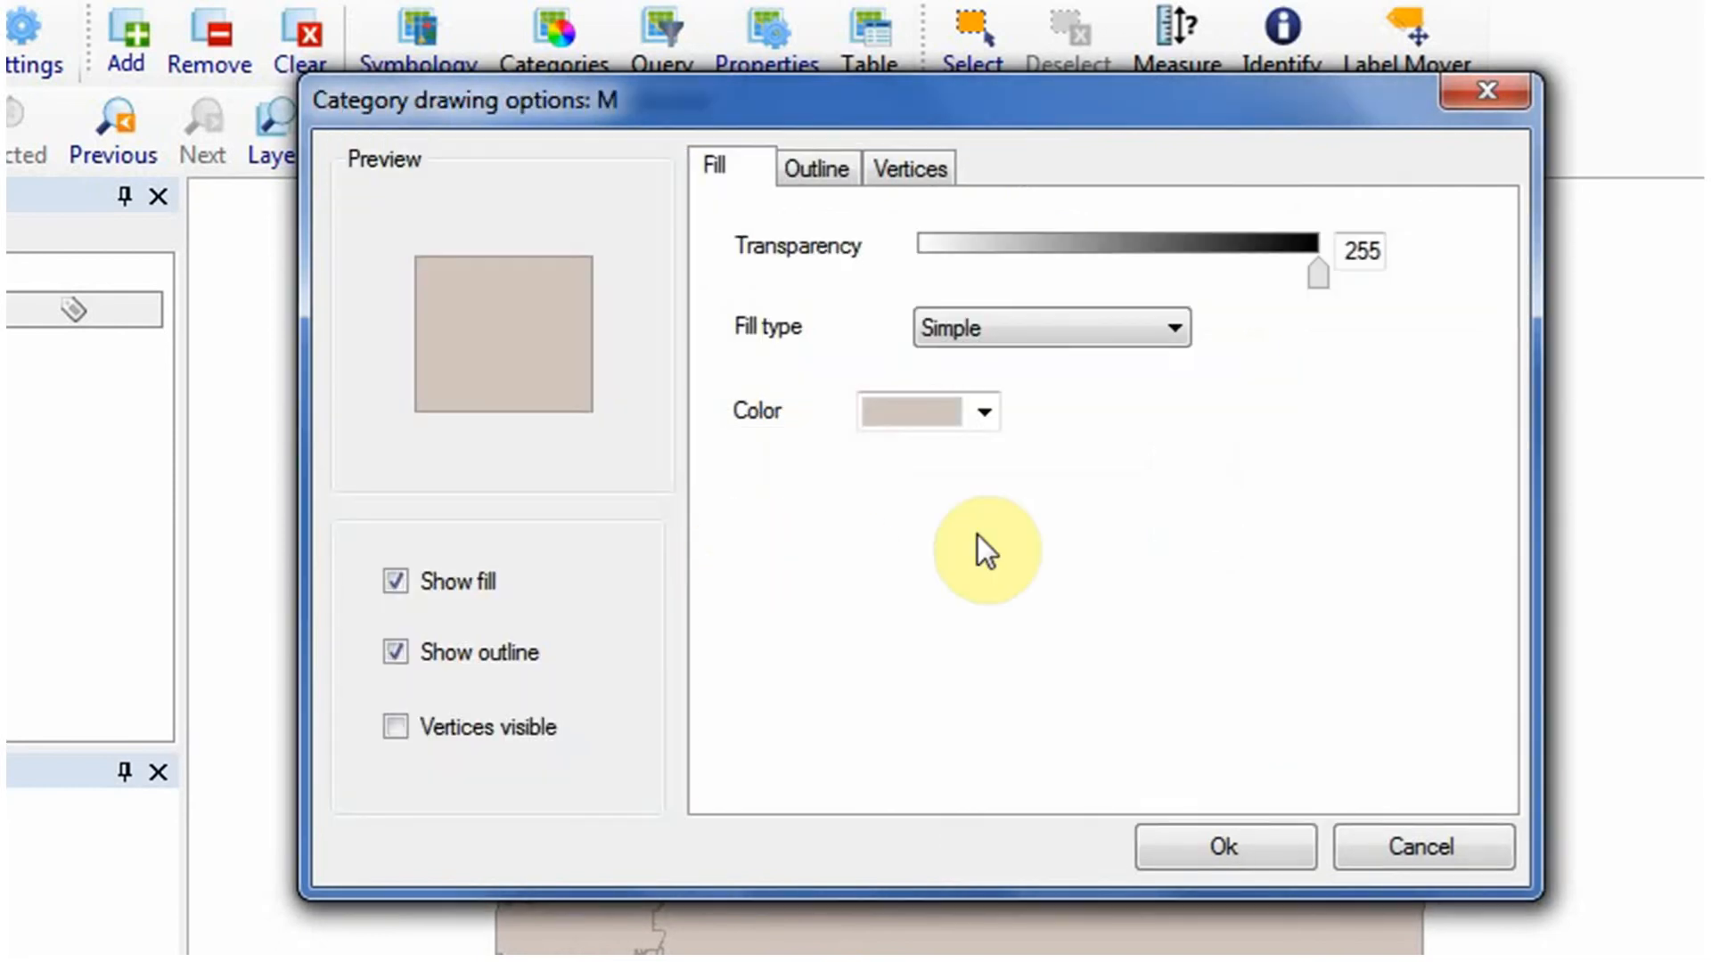
{"action": "left_click", "coordinate": [985, 413]}
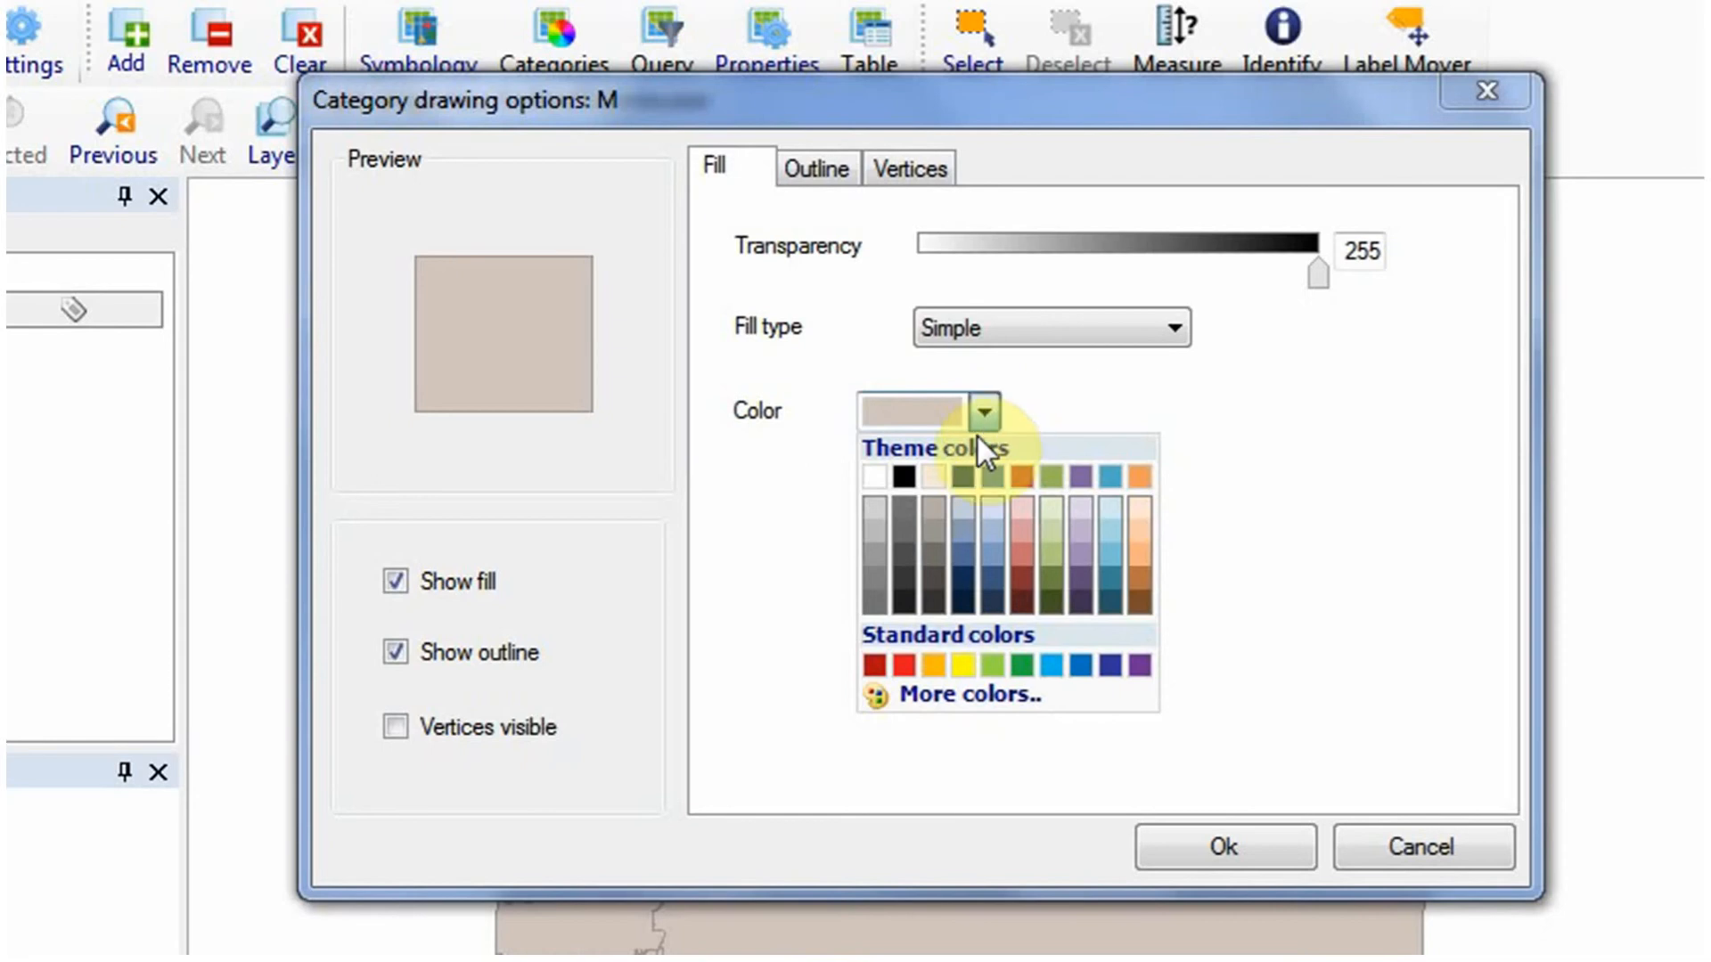
{"action": "left_click", "coordinate": [969, 697]}
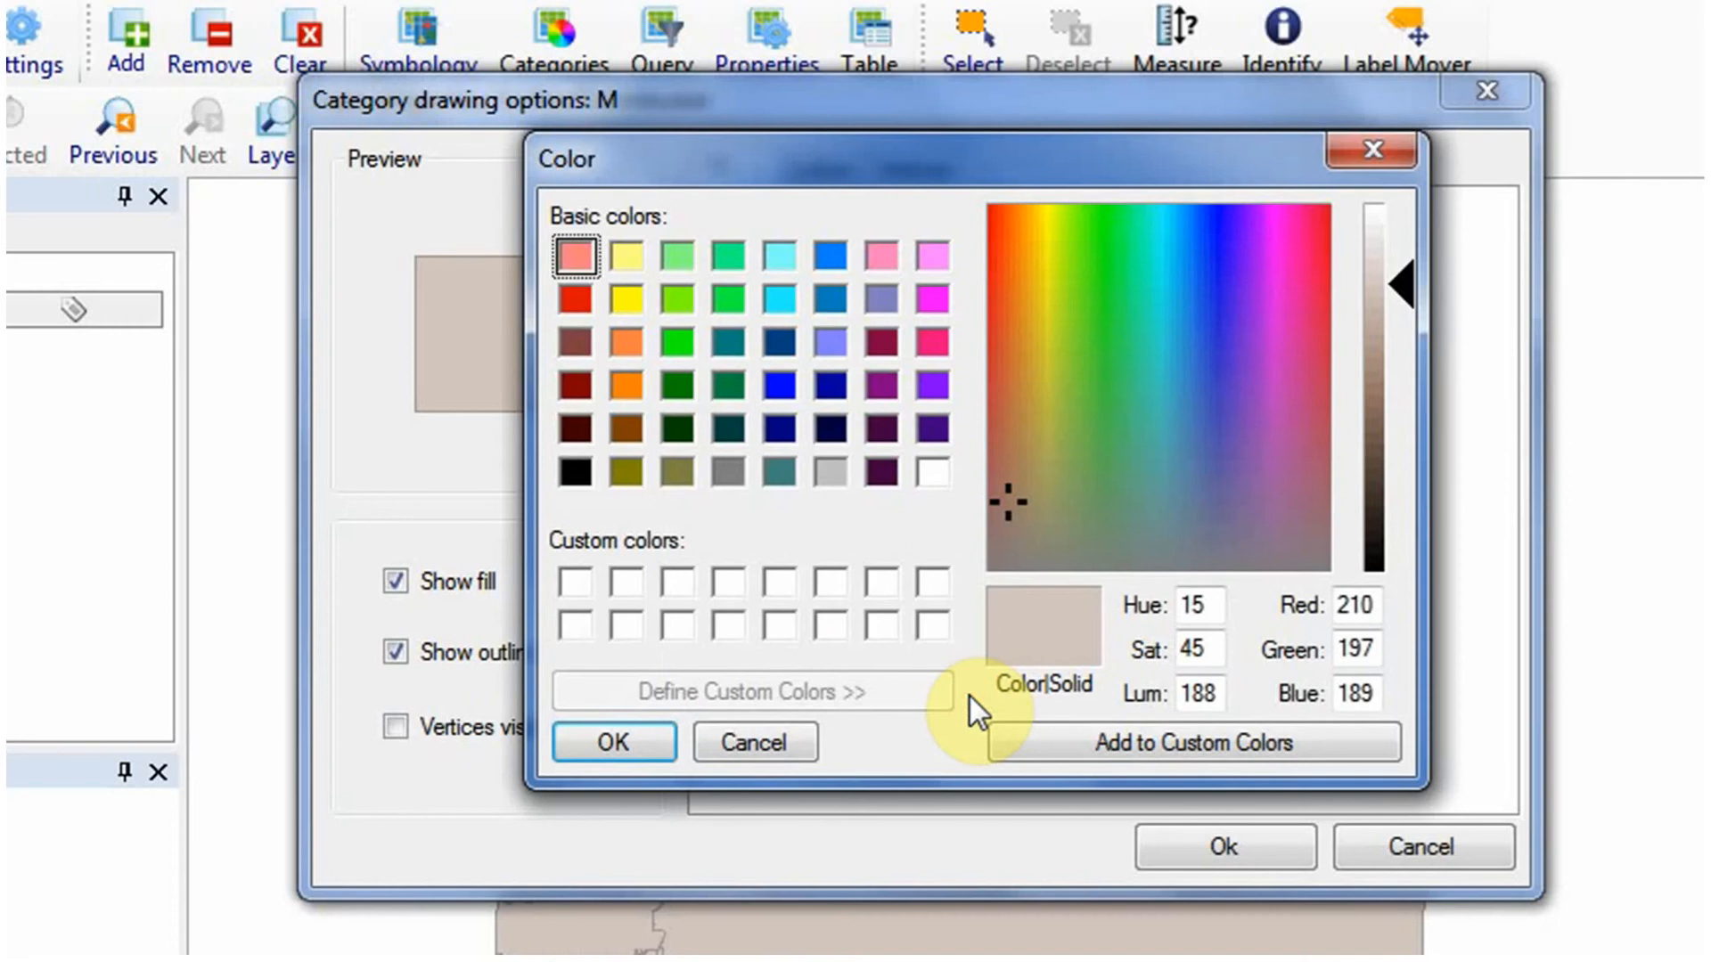
{"action": "left_click", "coordinate": [637, 387]}
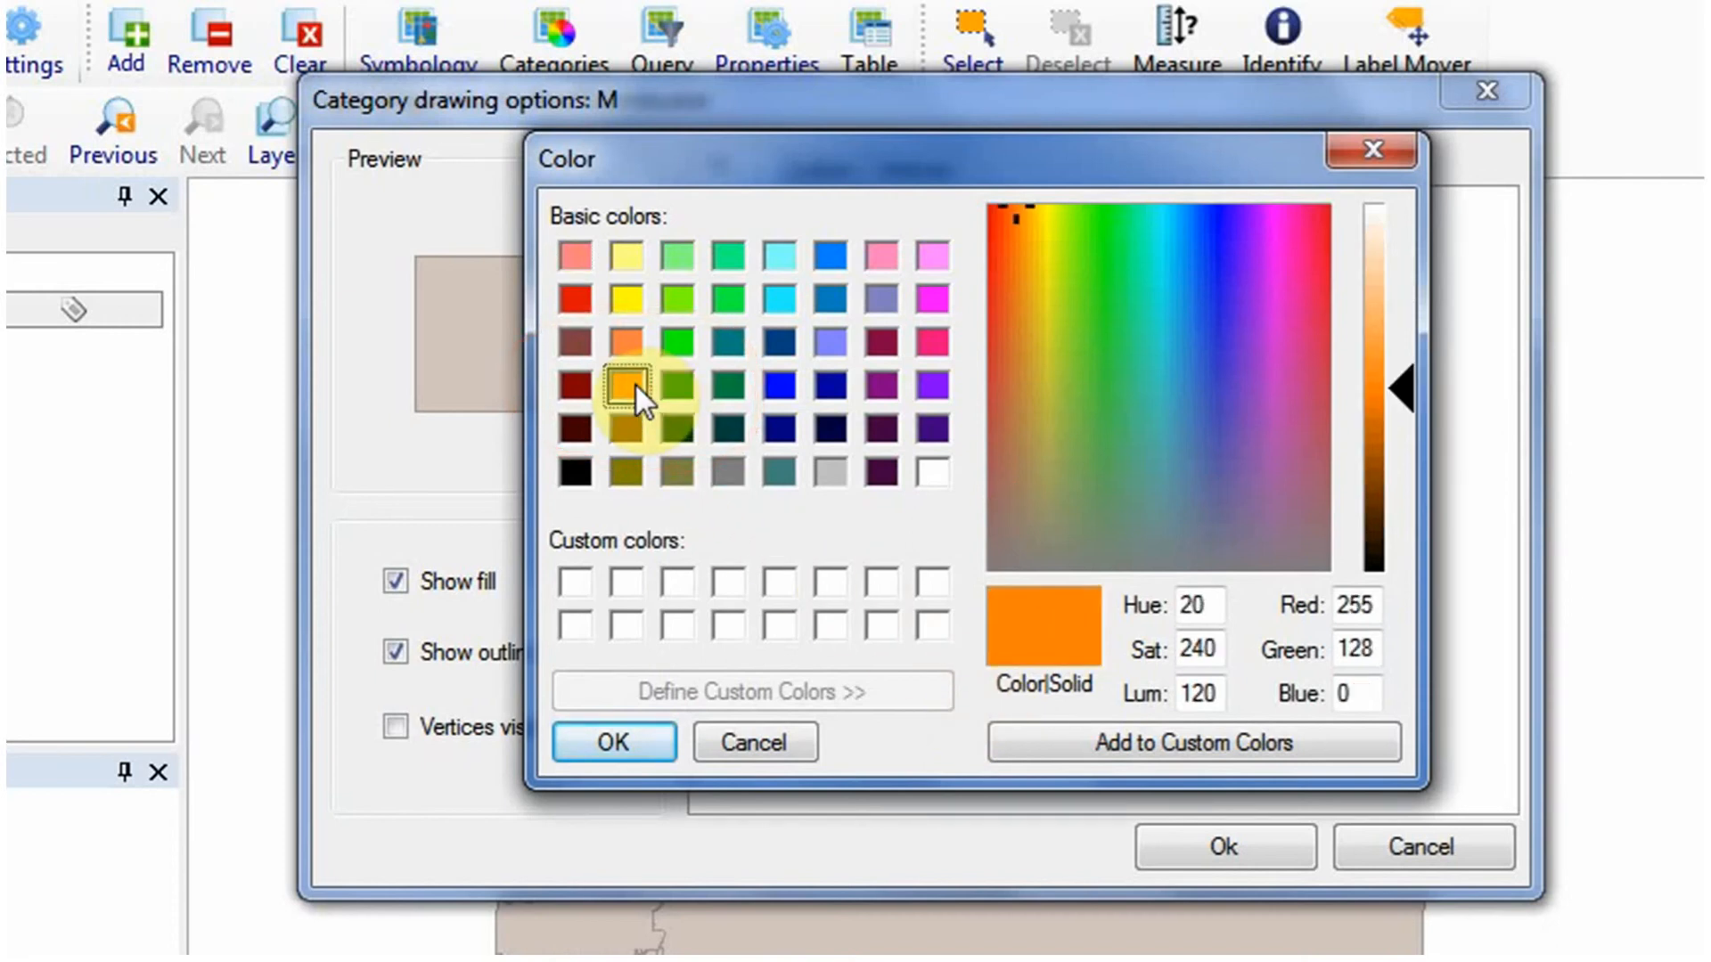
{"action": "left_click", "coordinate": [621, 744]}
{"action": "left_click", "coordinate": [1216, 856]}
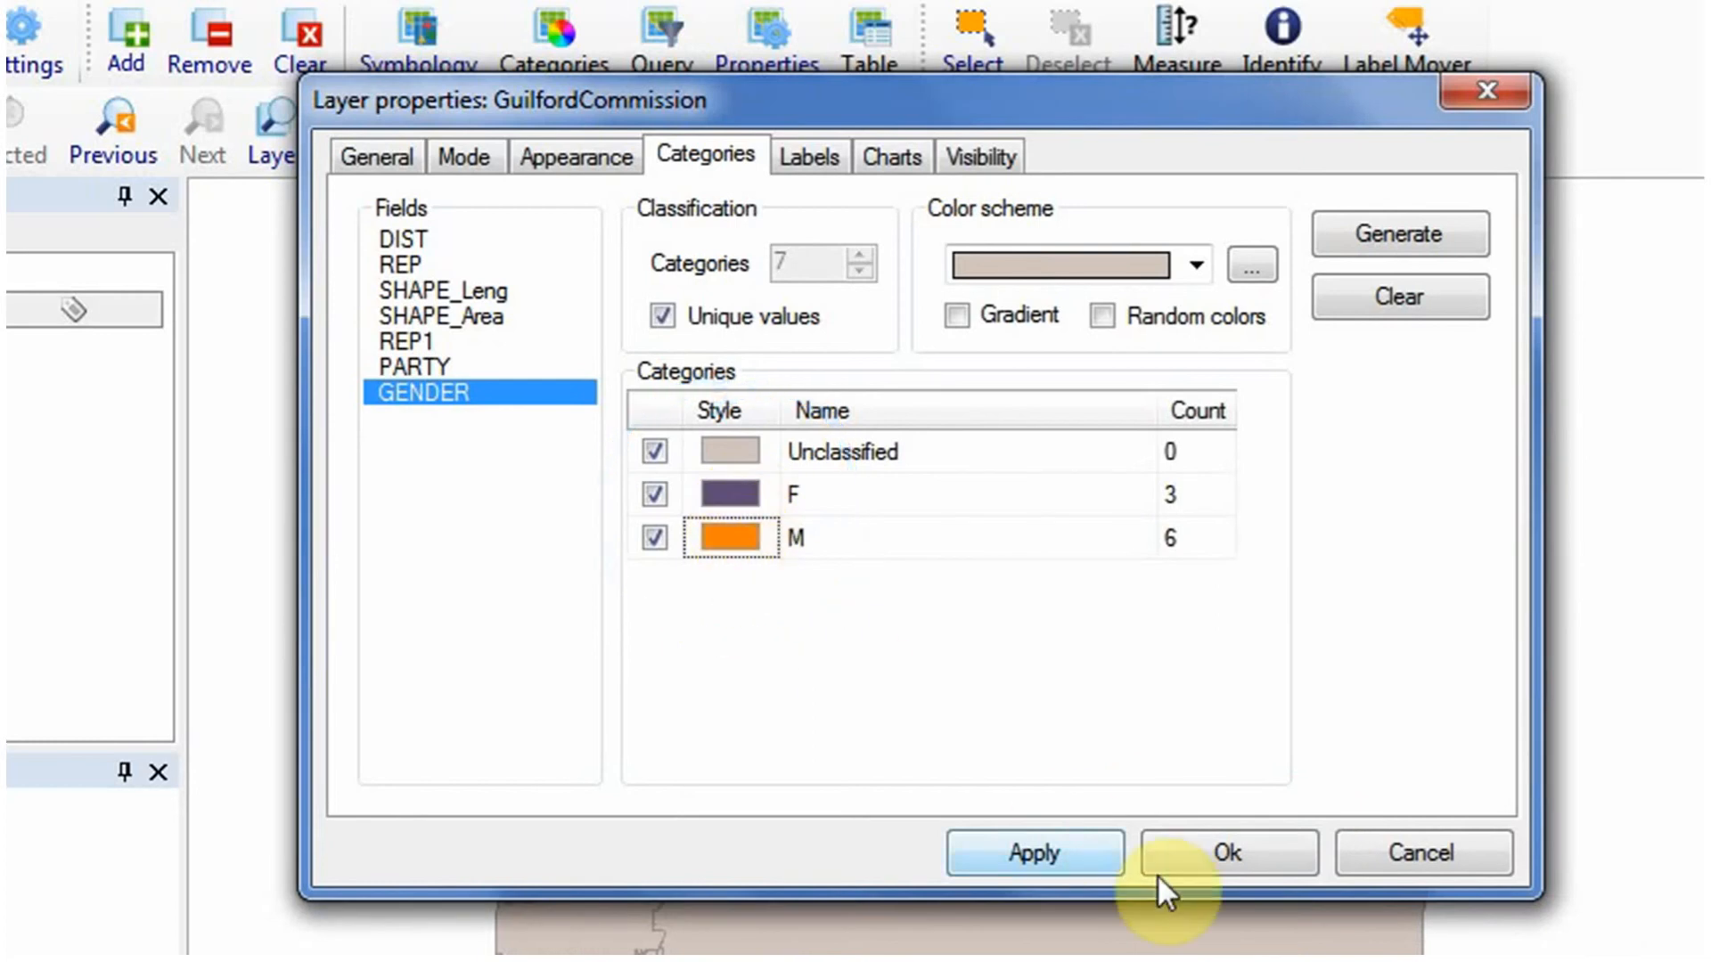
{"action": "left_click", "coordinate": [1228, 857]}
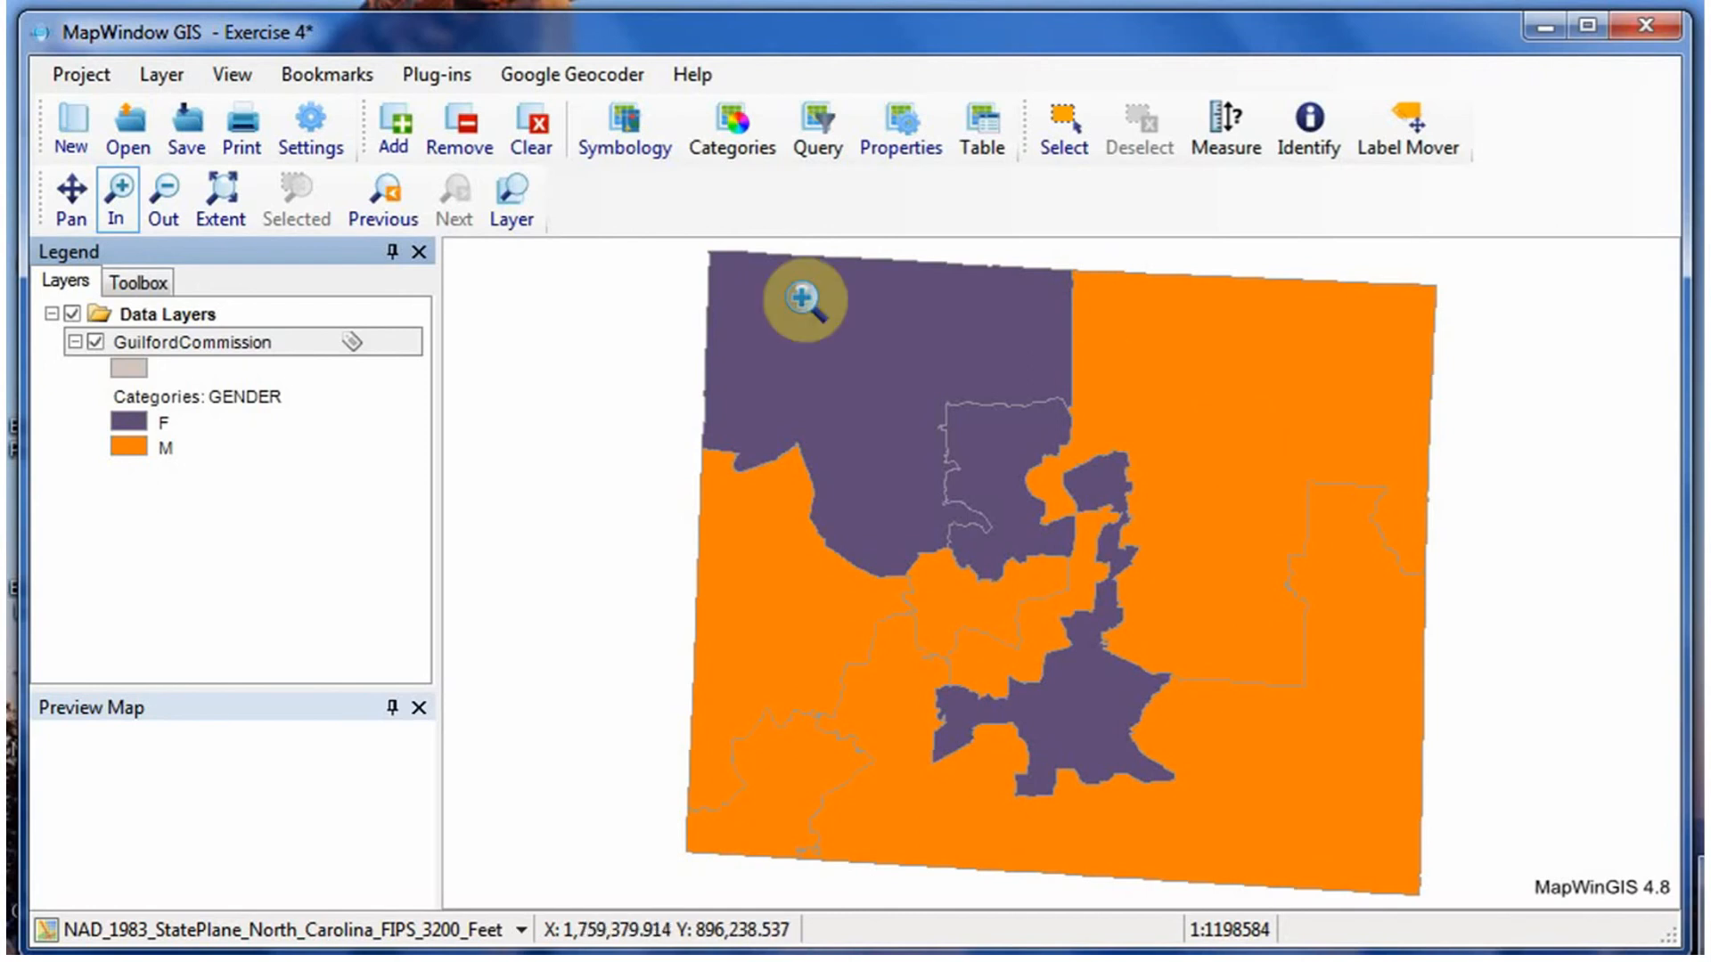
Set up labels for the GuilfordCommission layer using the REP field as the label expression.
{"action": "double_click", "coordinate": [247, 357]}
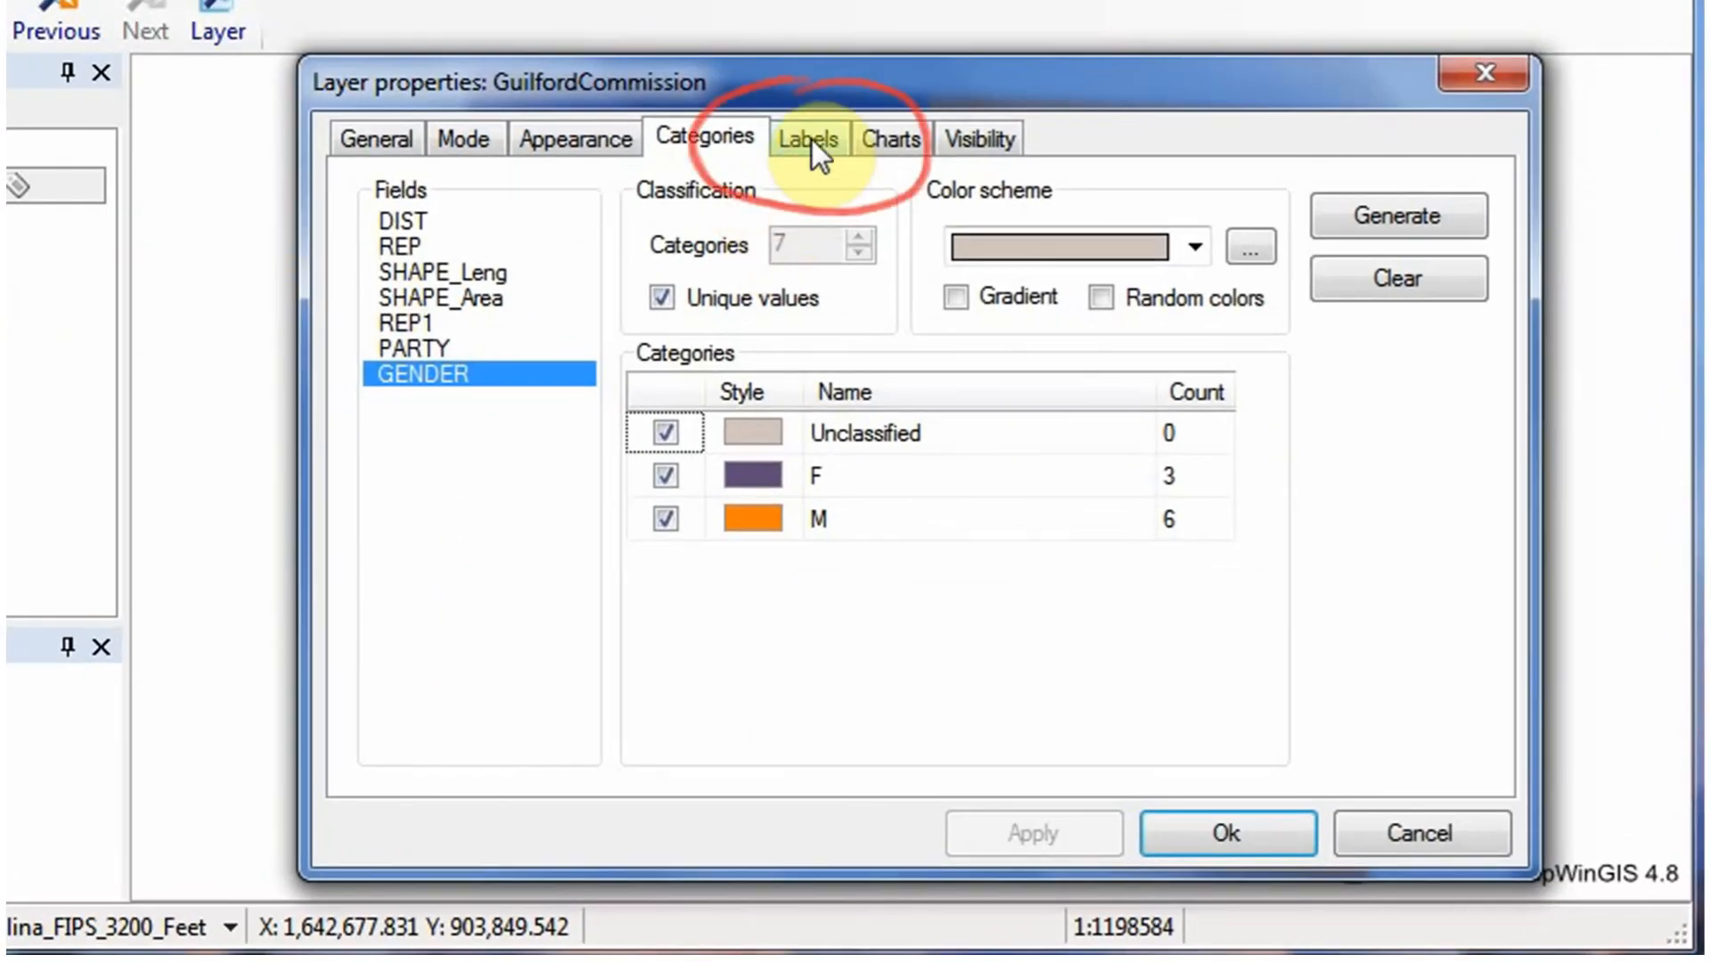
{"action": "left_click", "coordinate": [812, 141]}
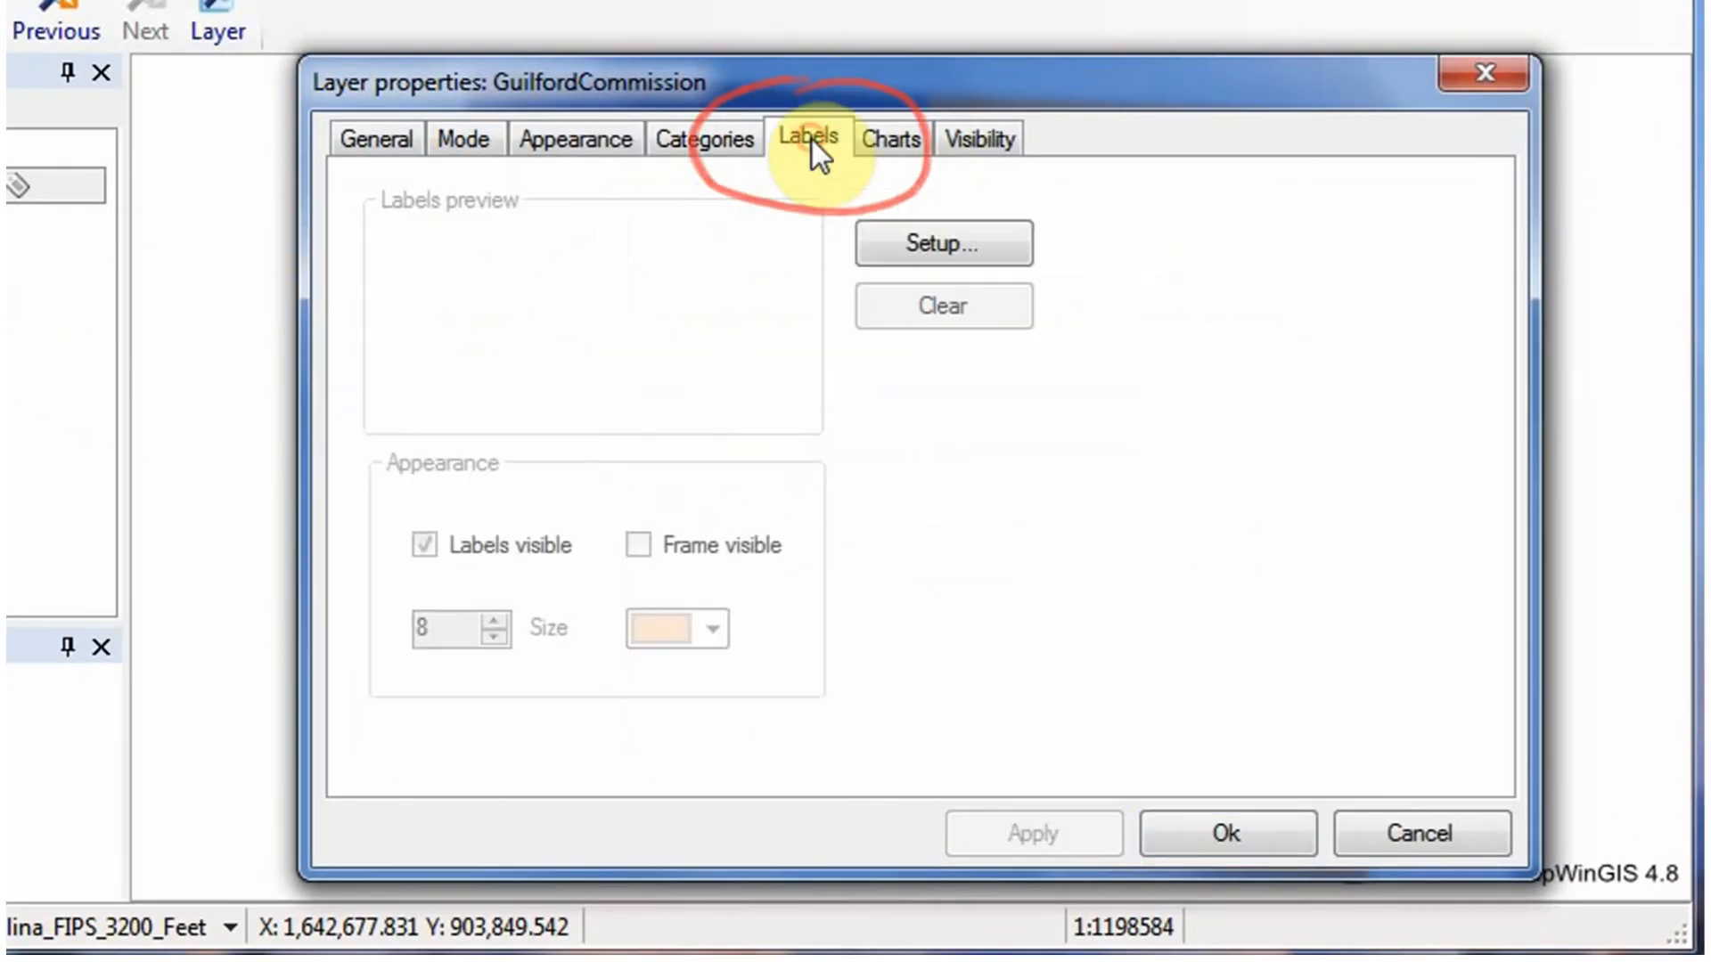
{"action": "left_click", "coordinate": [971, 250]}
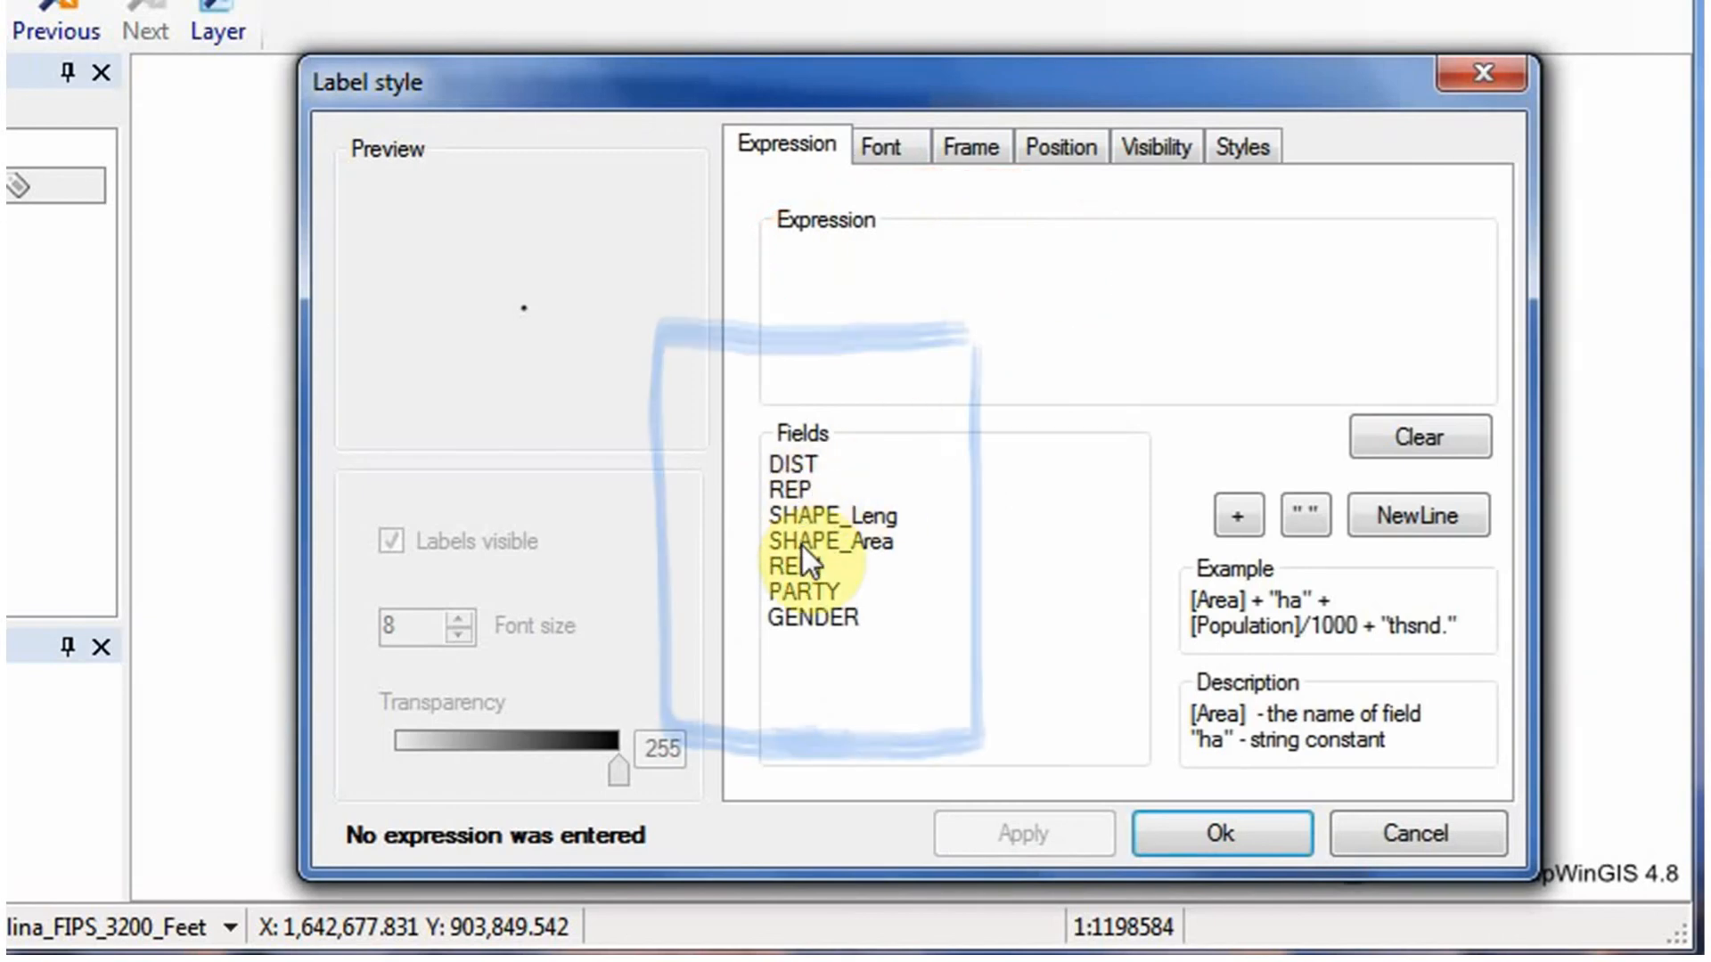
{"action": "double_click", "coordinate": [794, 491]}
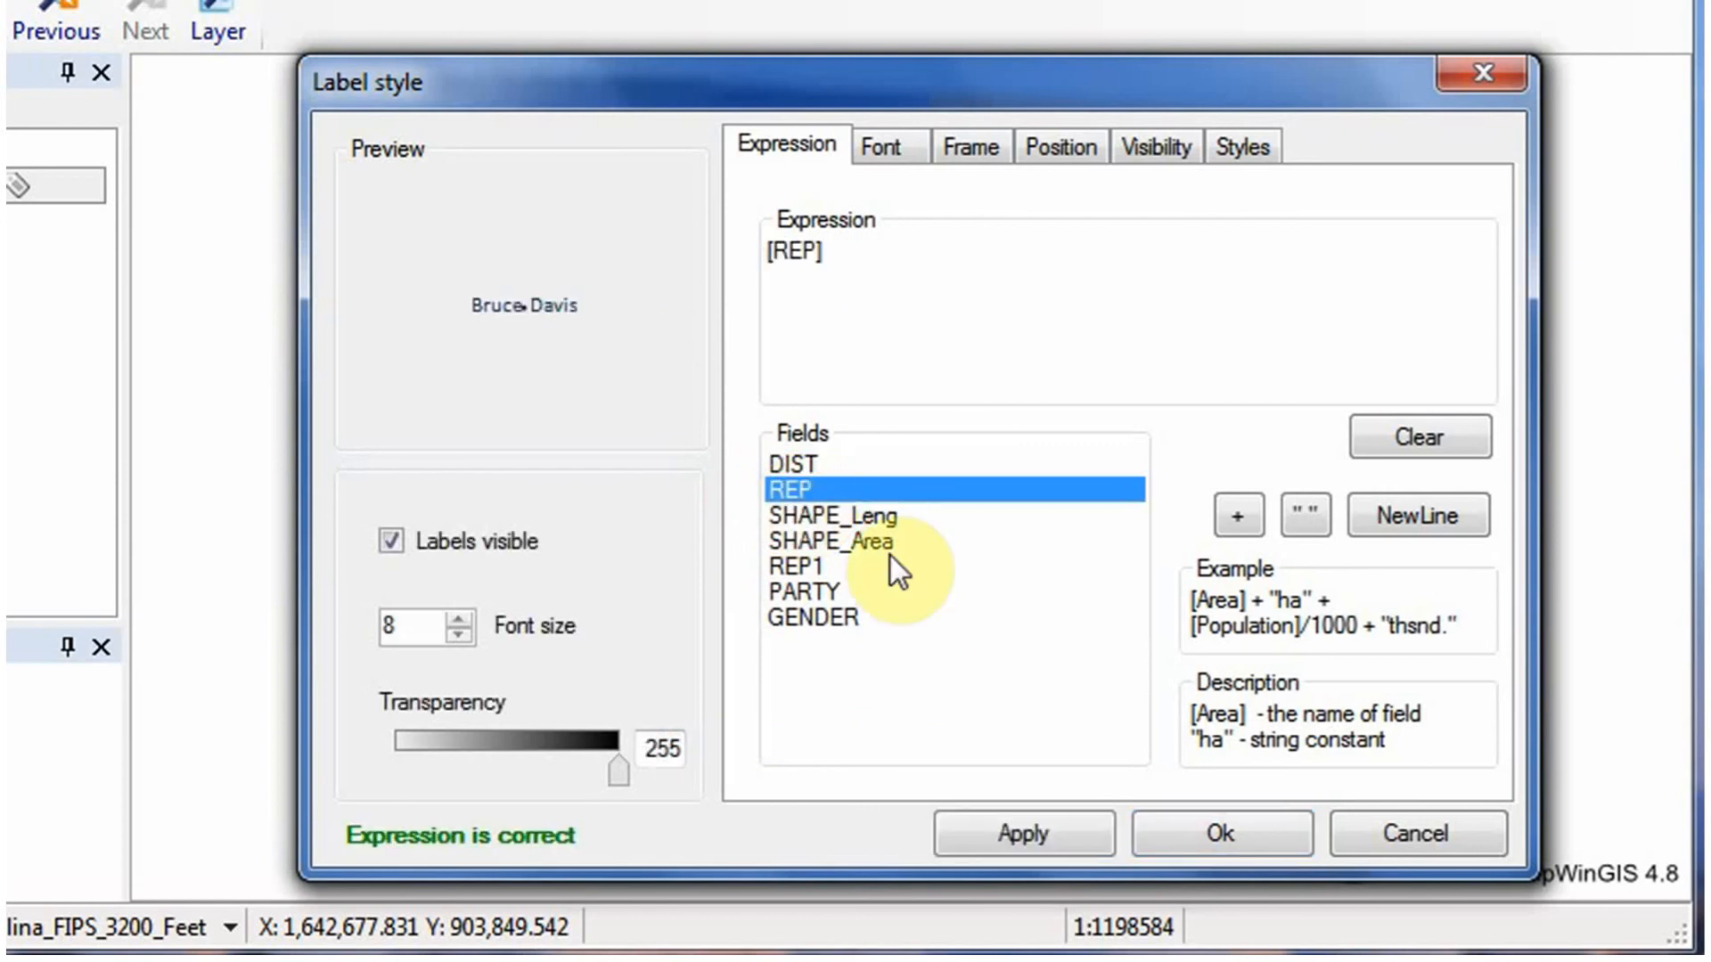
{"action": "left_click", "coordinate": [1037, 821]}
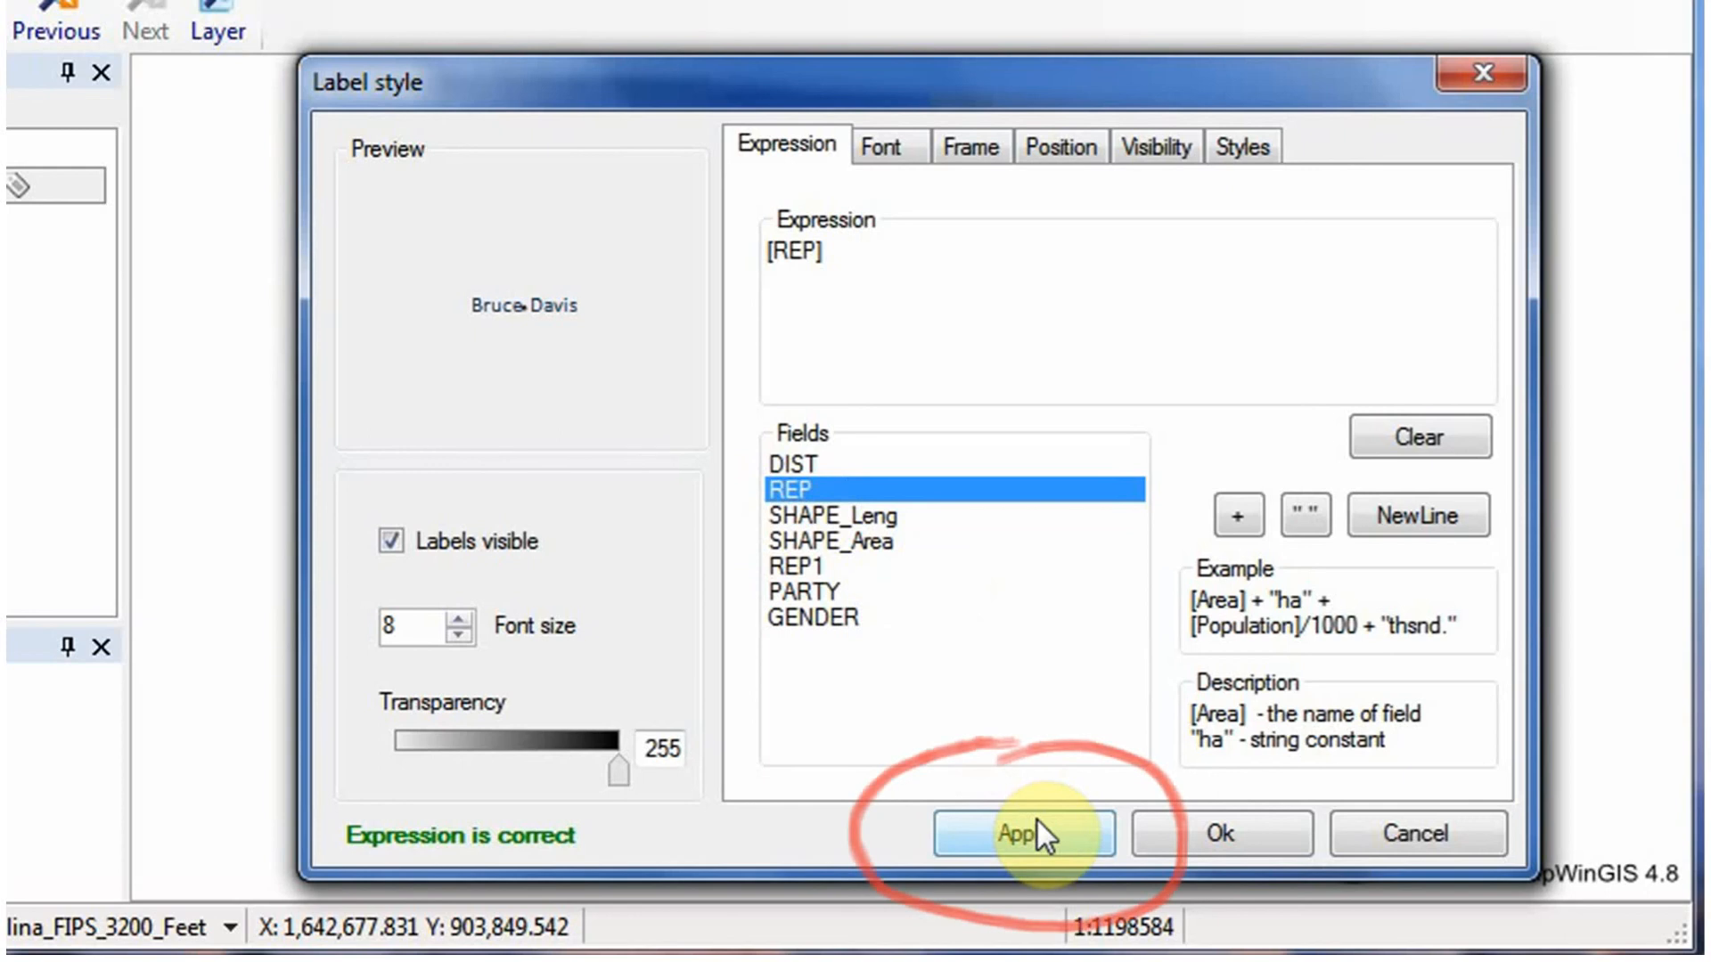
Set the label font to Comic Sans MS in a dark red theme color.
{"action": "left_click", "coordinate": [884, 148]}
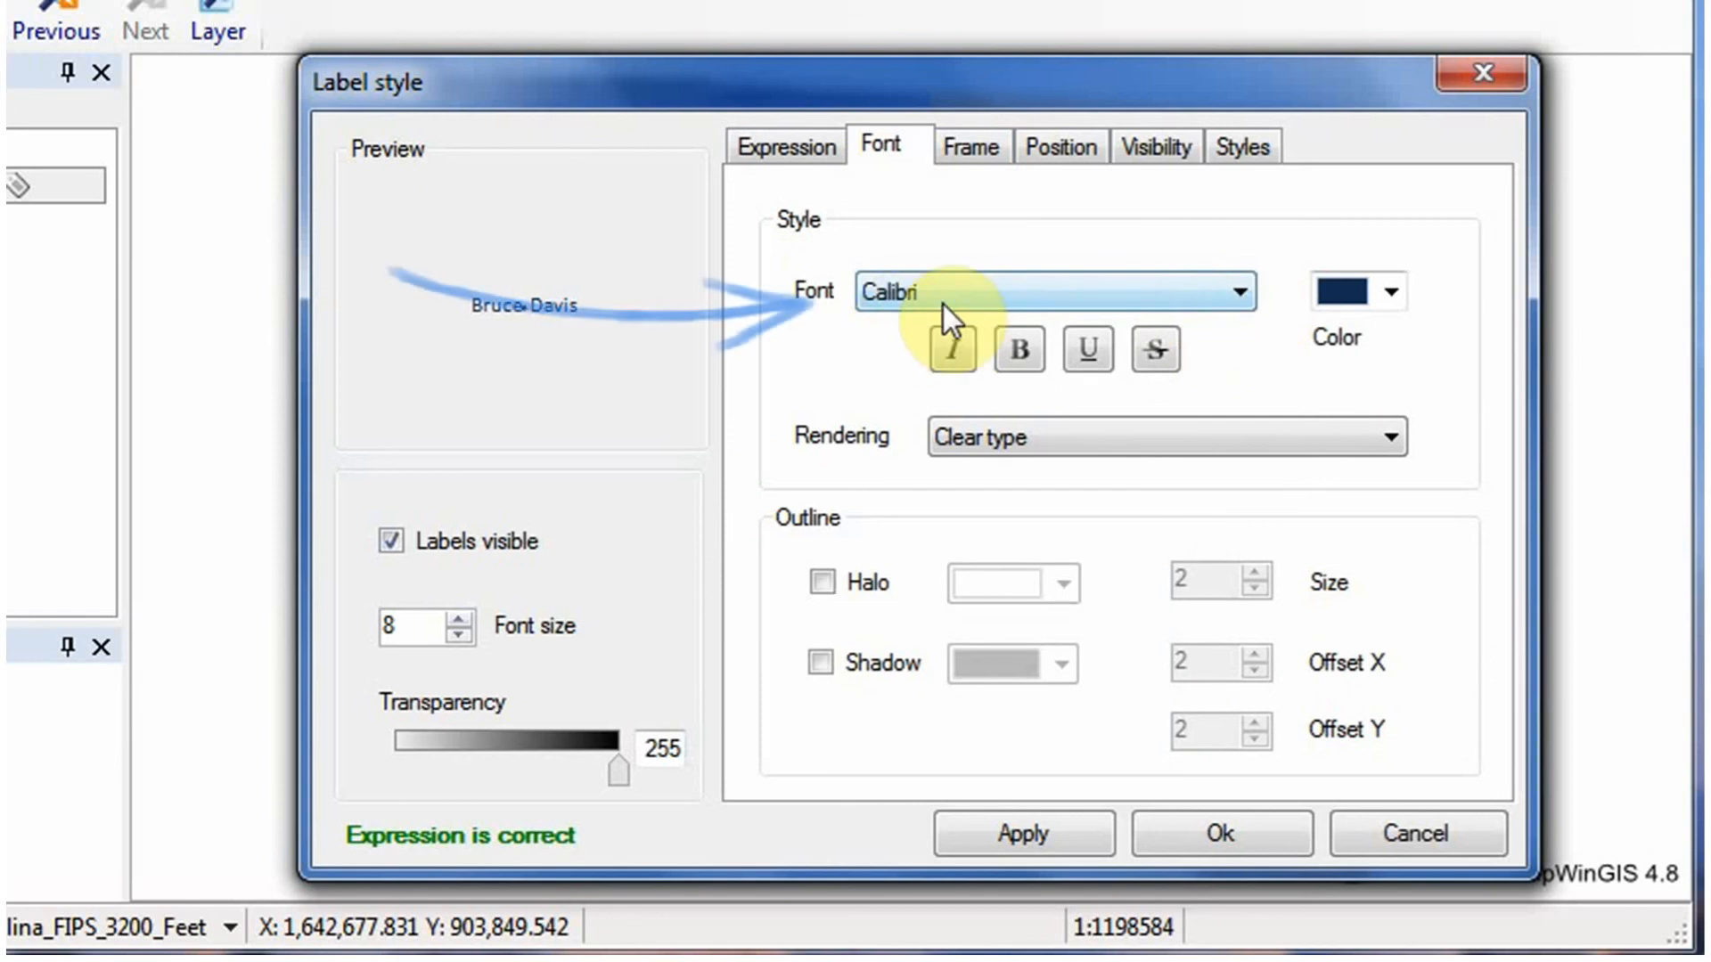
{"action": "left_click", "coordinate": [1239, 295]}
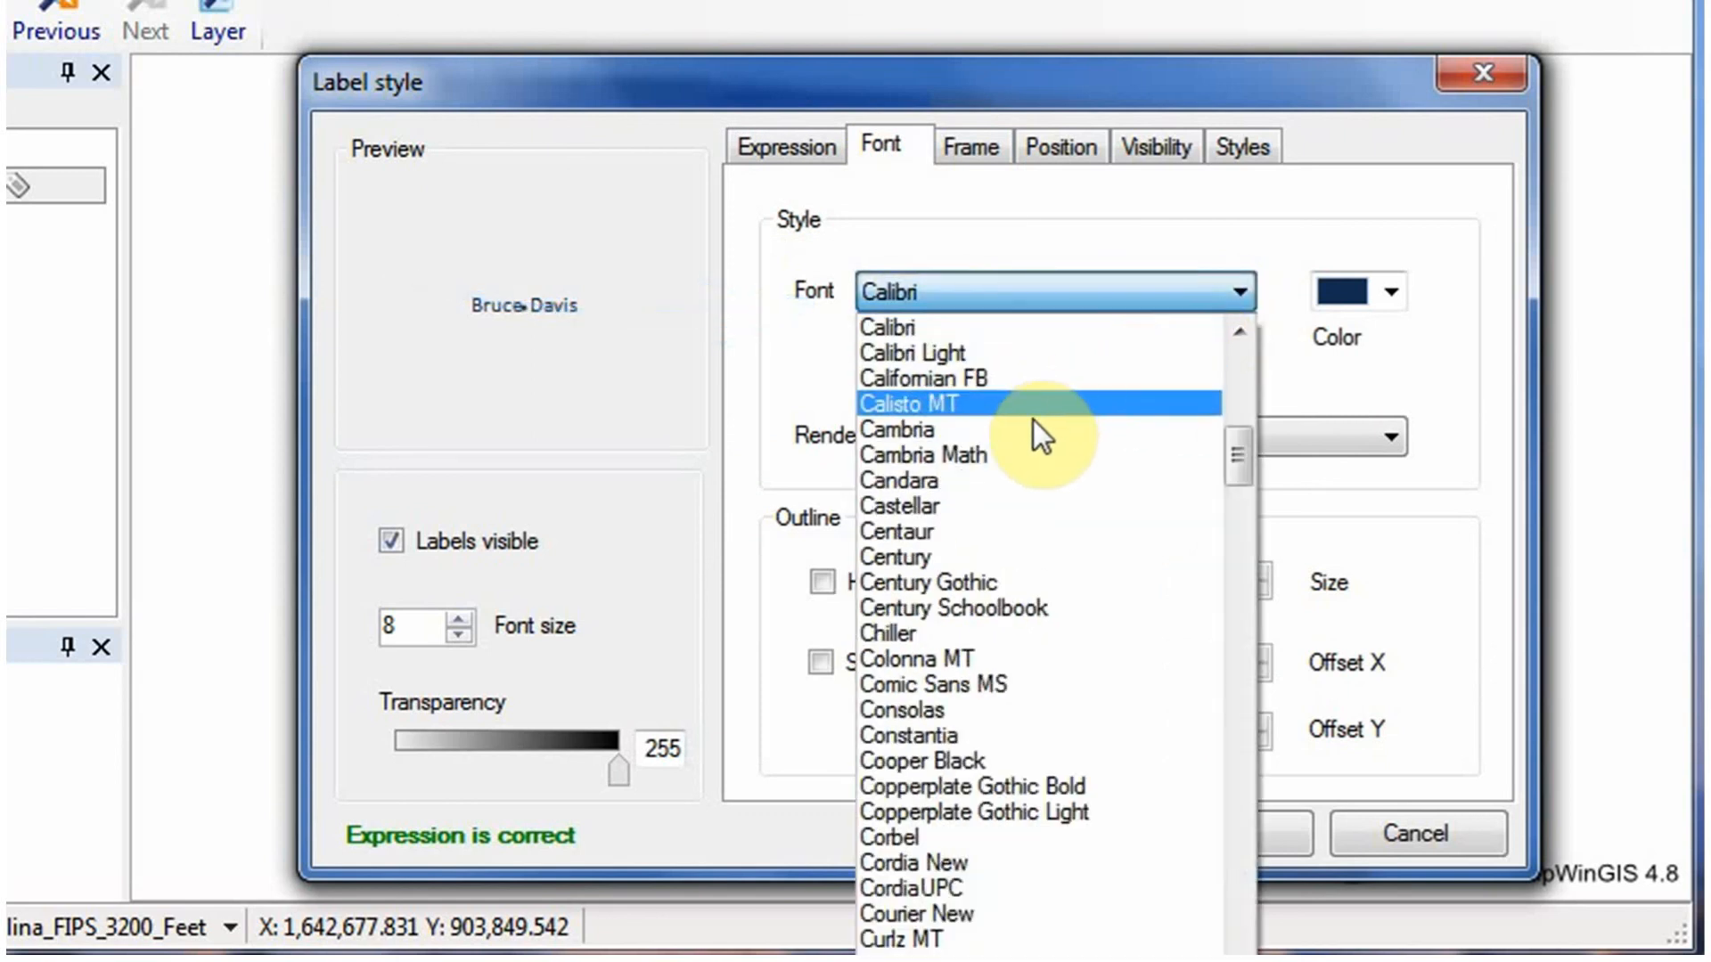
{"action": "left_click", "coordinate": [950, 688]}
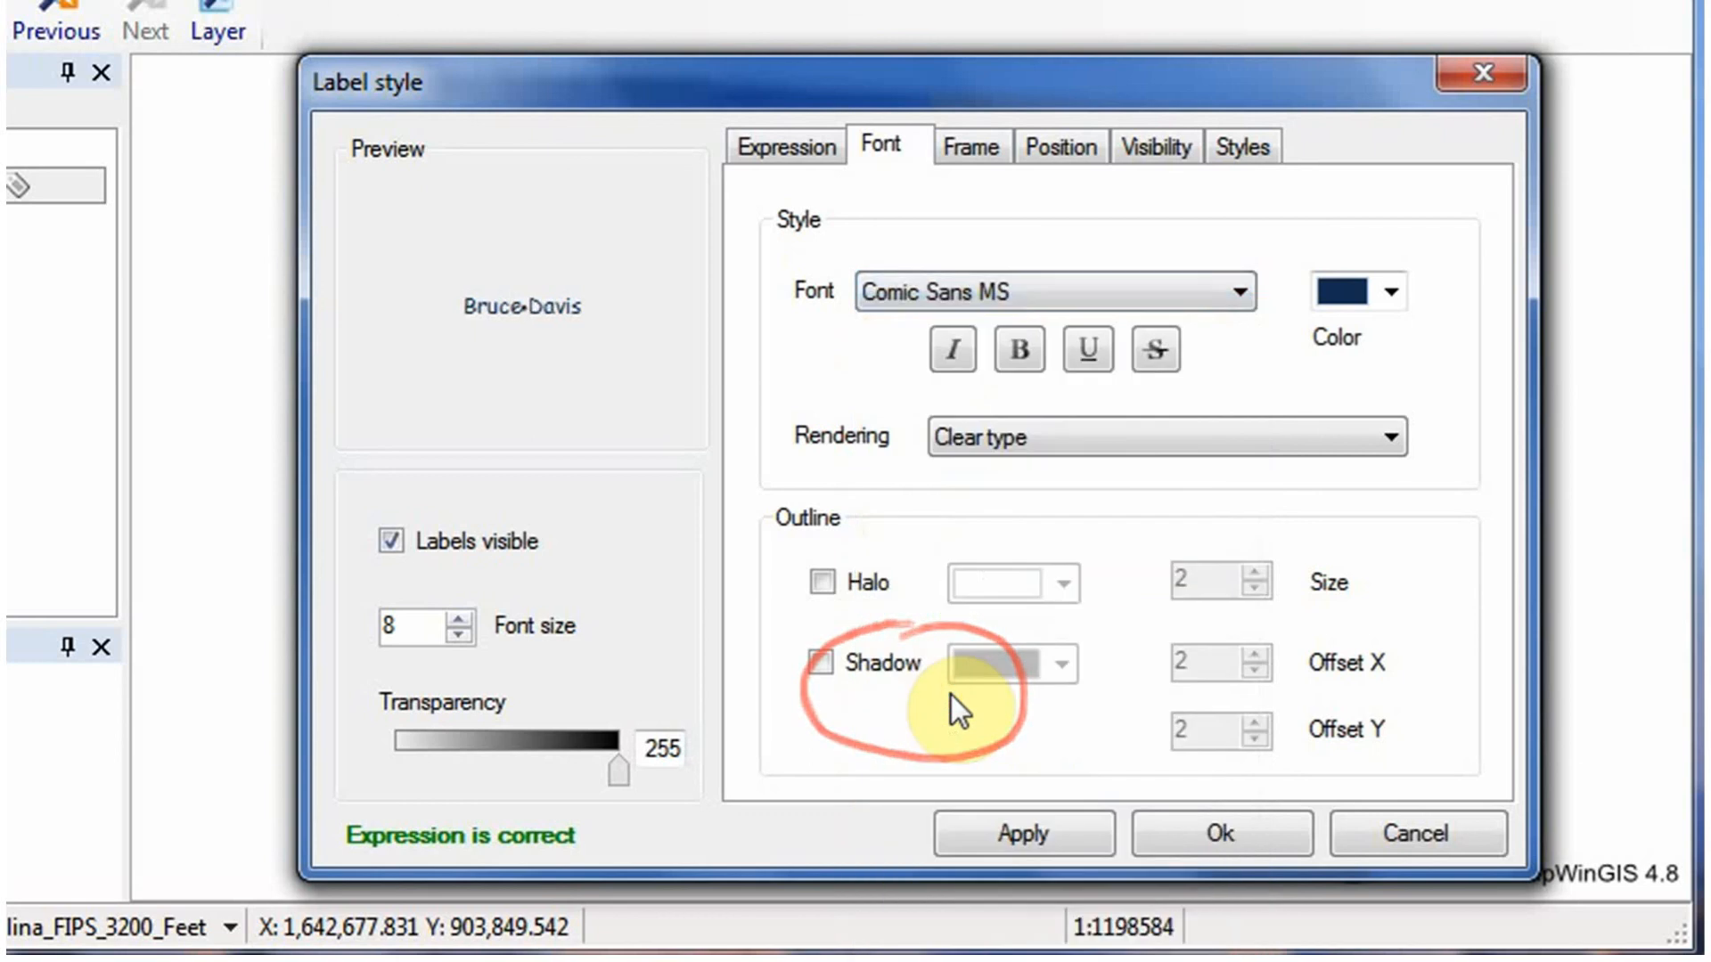
{"action": "left_click", "coordinate": [1392, 294]}
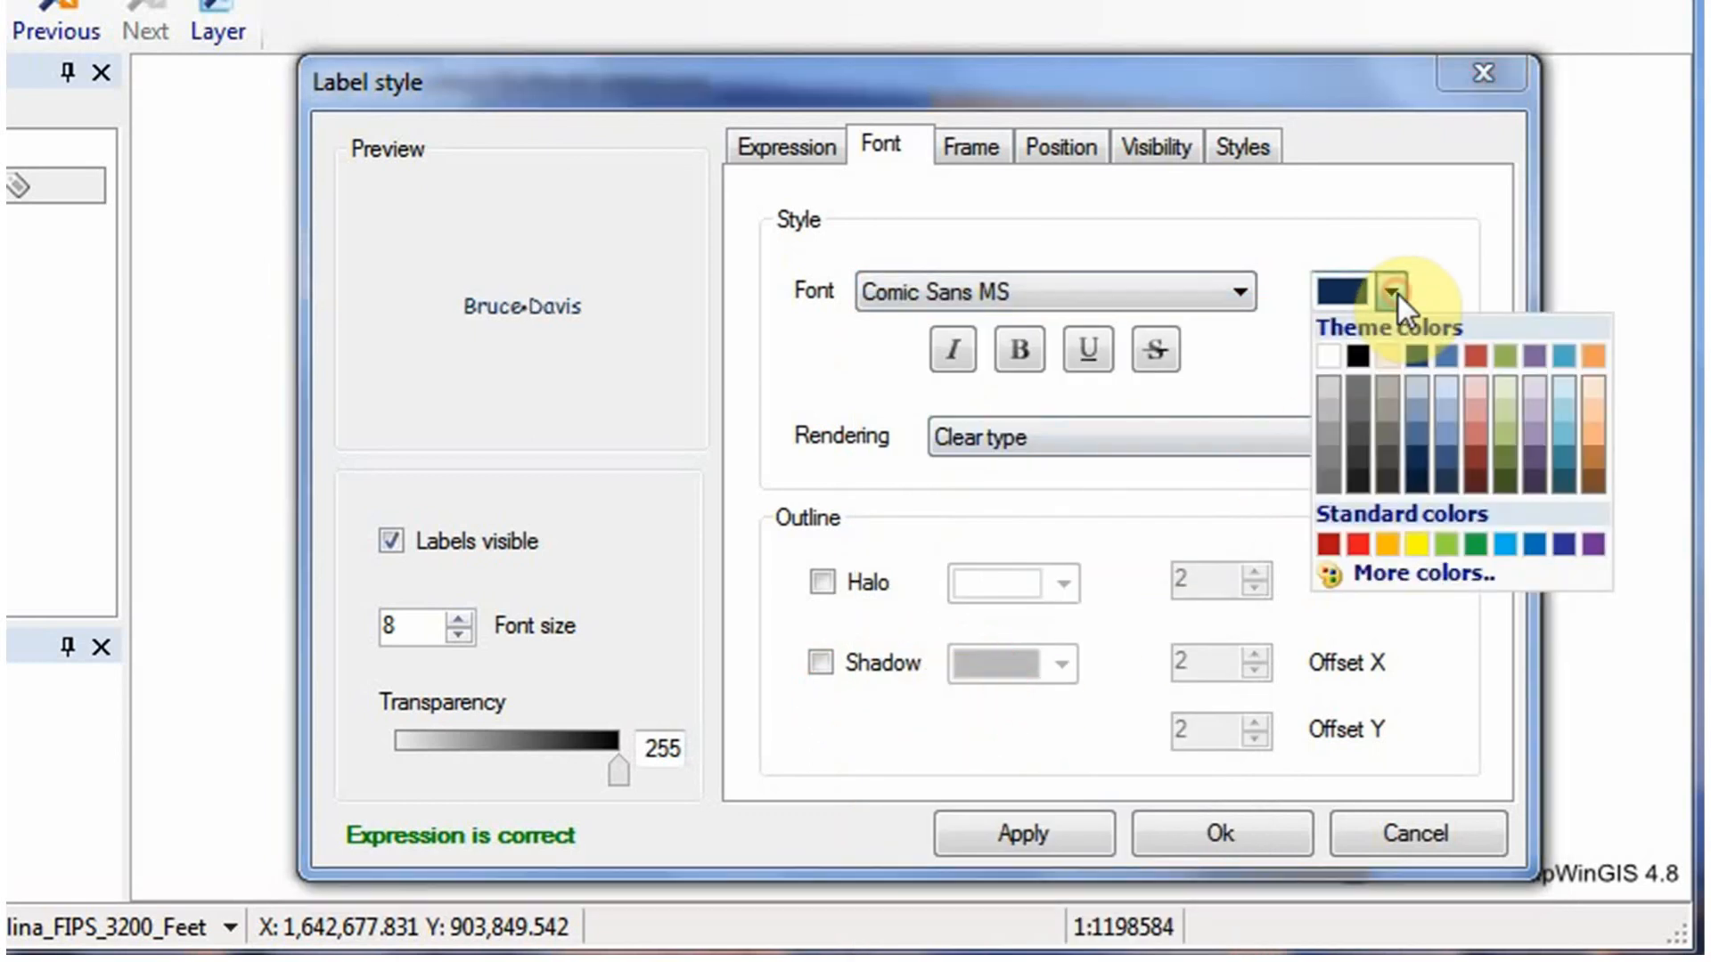
{"action": "left_click", "coordinate": [1474, 458]}
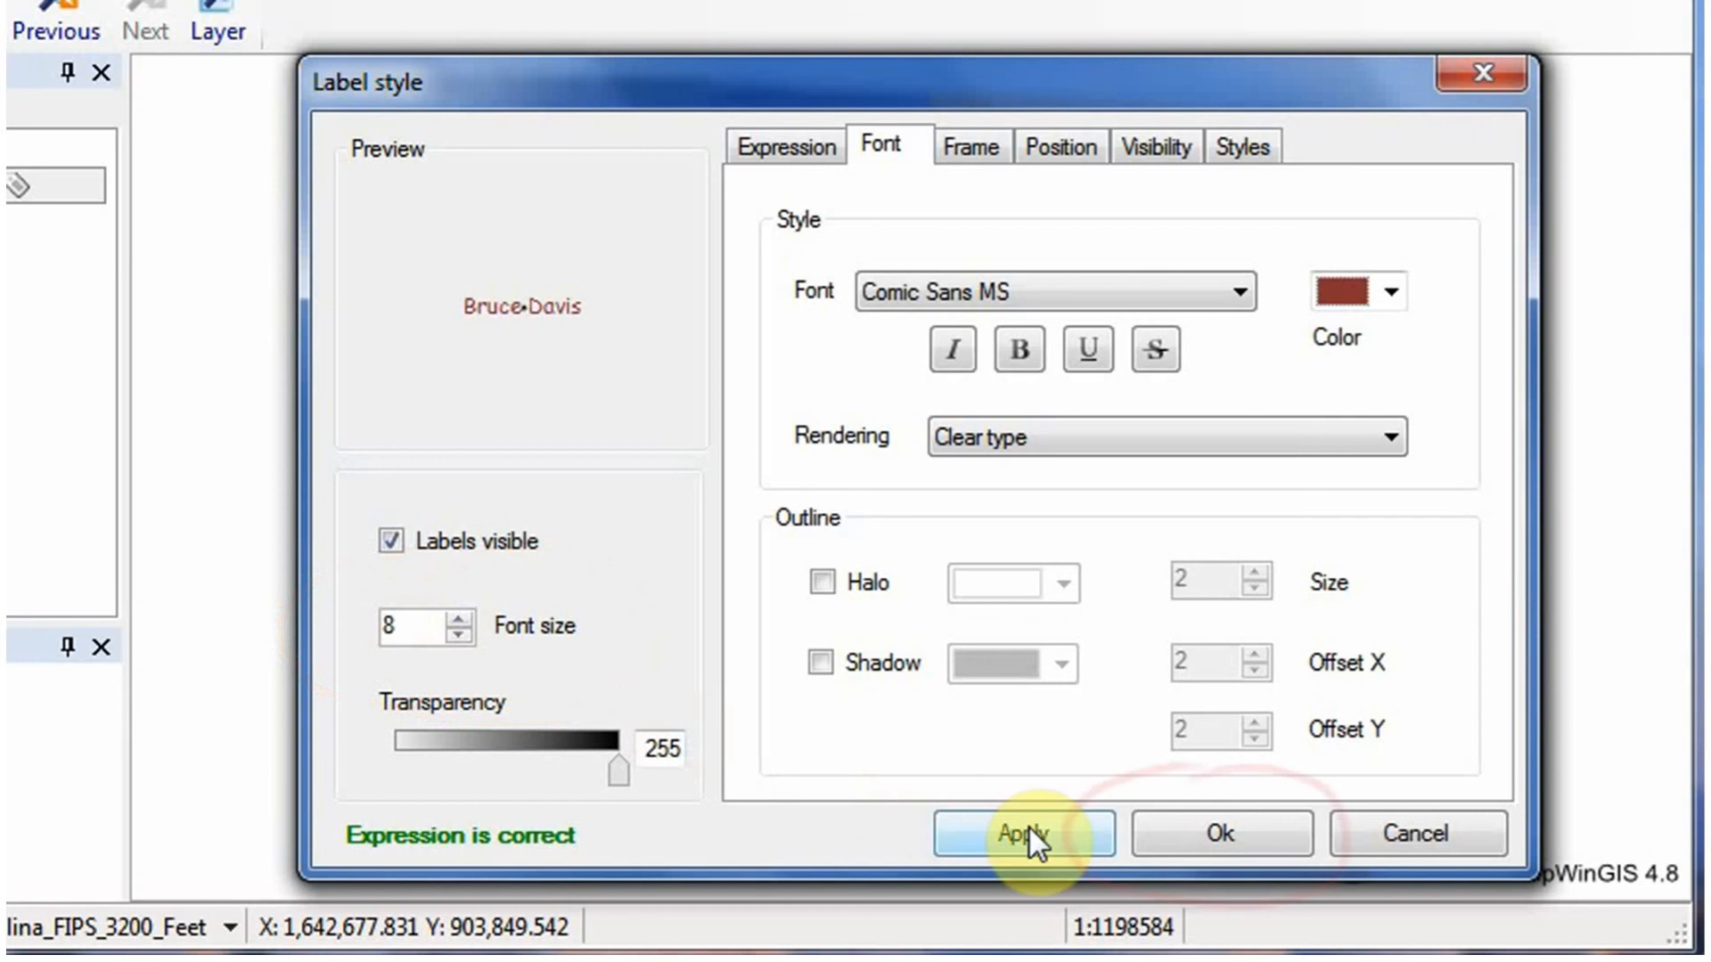
Generate the labels at each shape's centroid and apply them to the map.
{"action": "left_click", "coordinate": [1223, 840]}
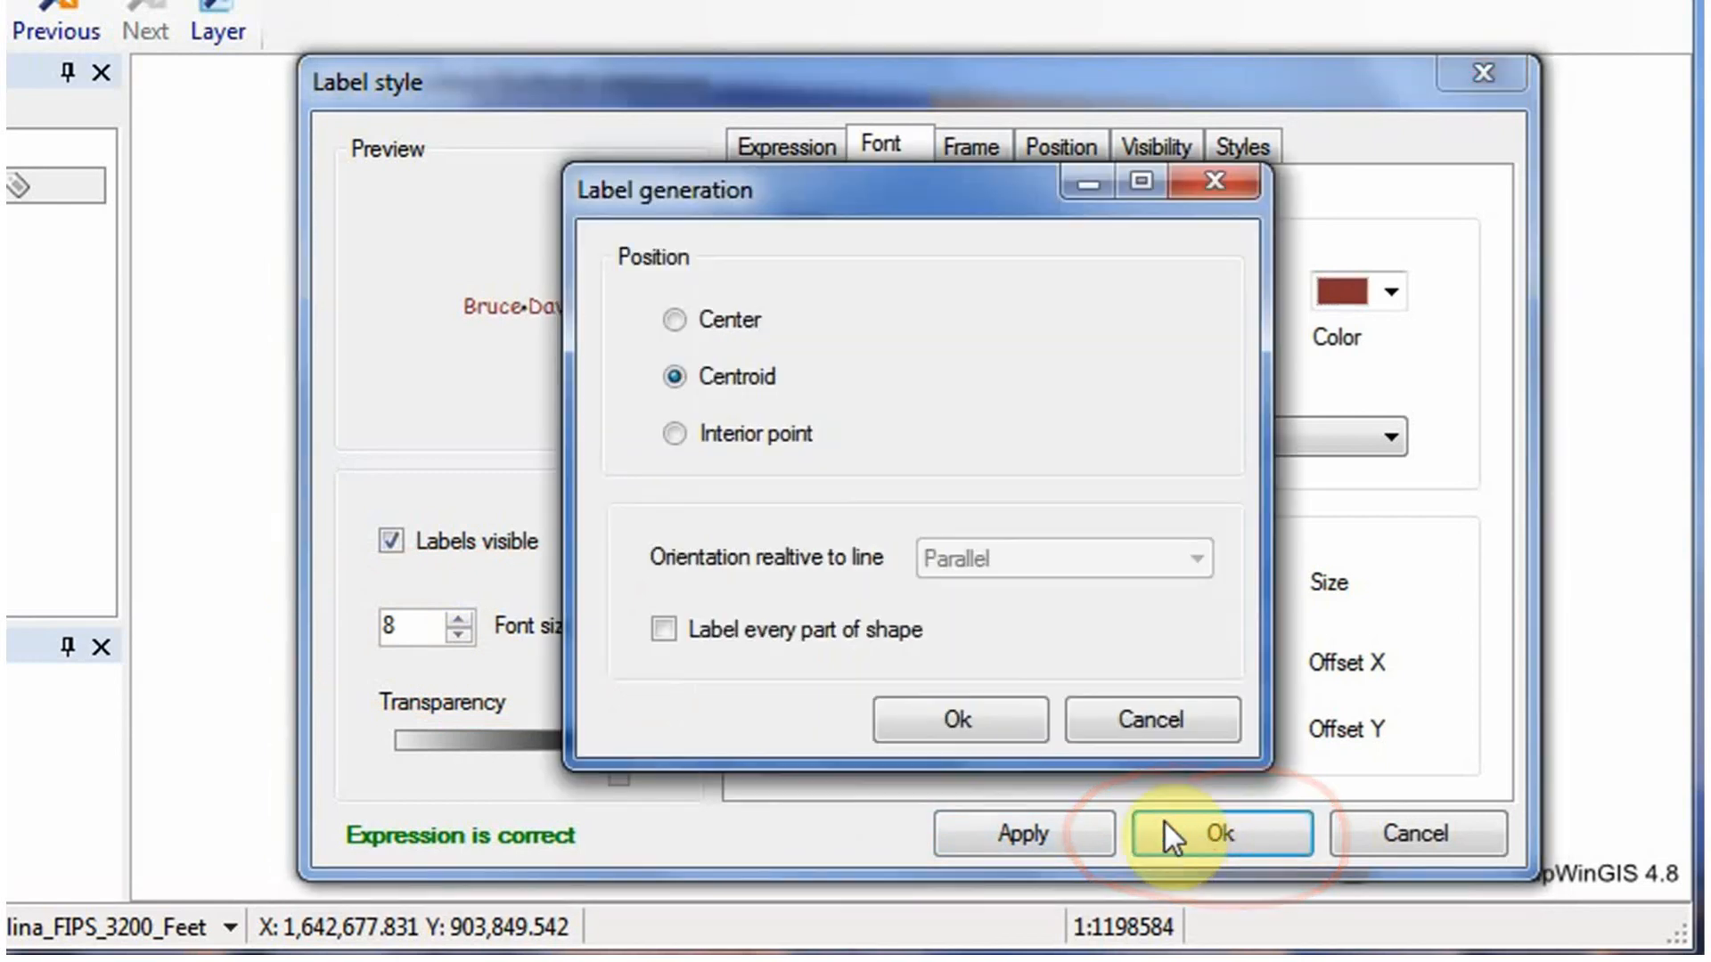
{"action": "left_click", "coordinate": [969, 726]}
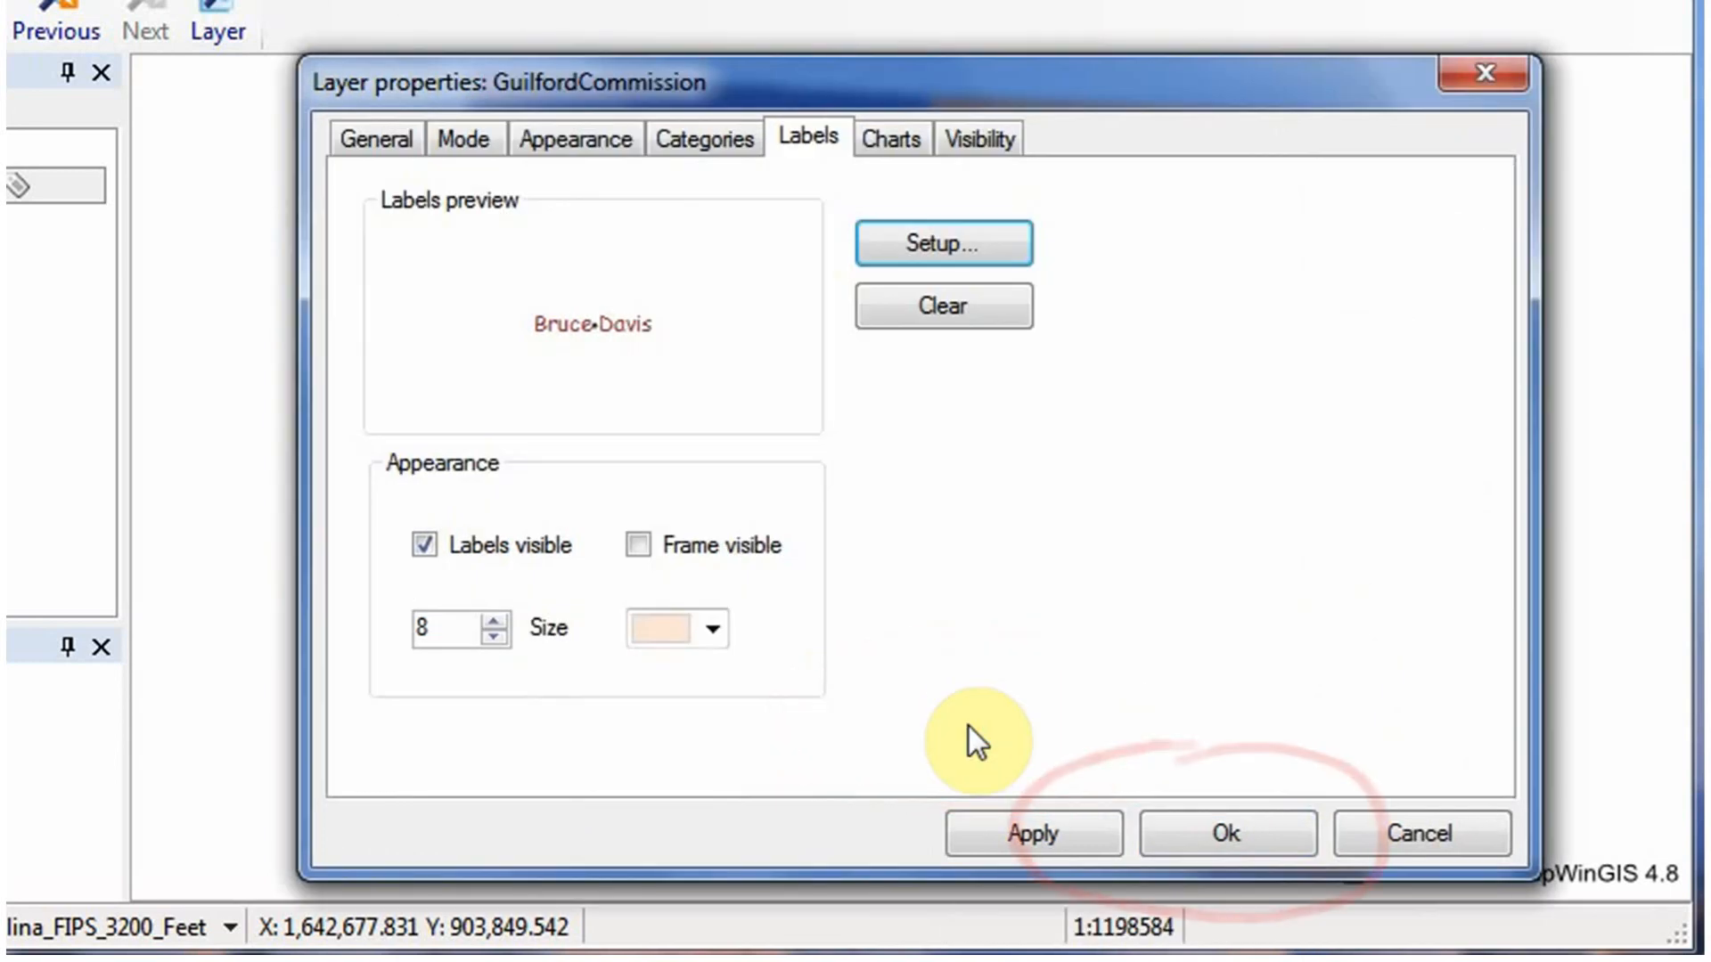
{"action": "left_click", "coordinate": [1185, 836]}
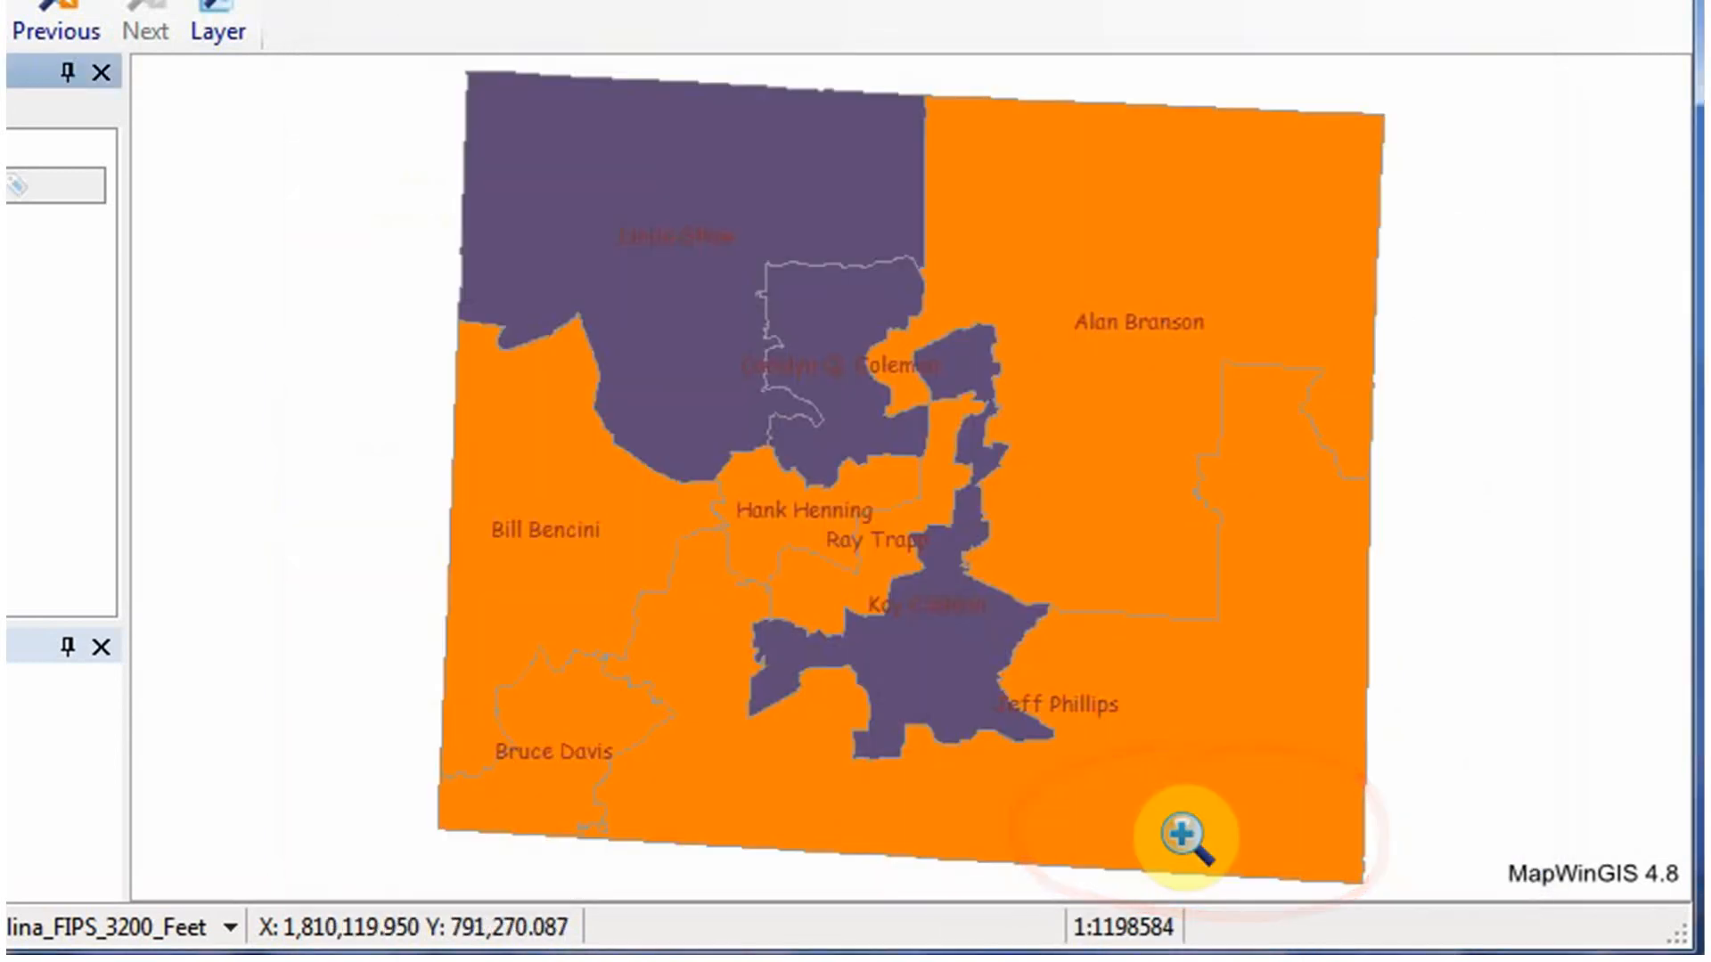